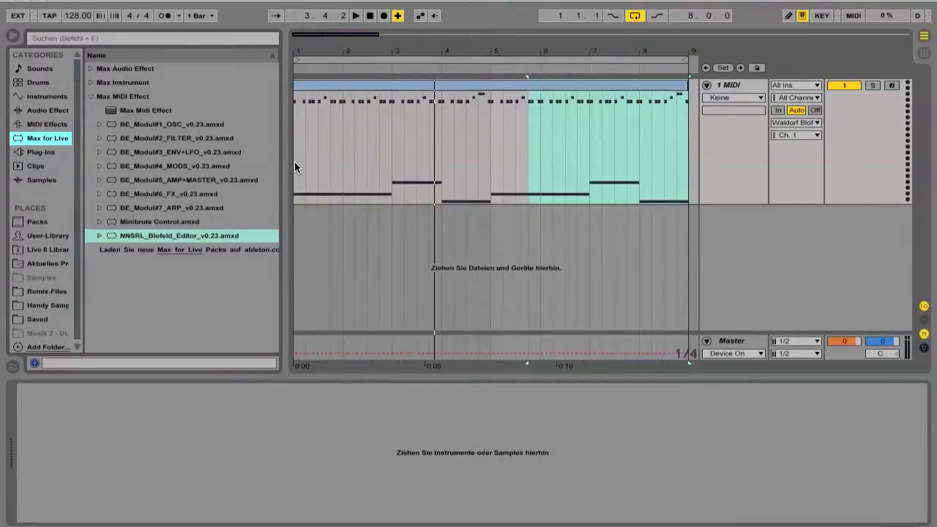
- Switch to the web browser showing the Cycling '74 Max Runtime download page
{"action": "key", "text": "super+Tab"}
{"action": "key", "text": "super+Tab"}
{"action": "key", "text": "super+Tab"}
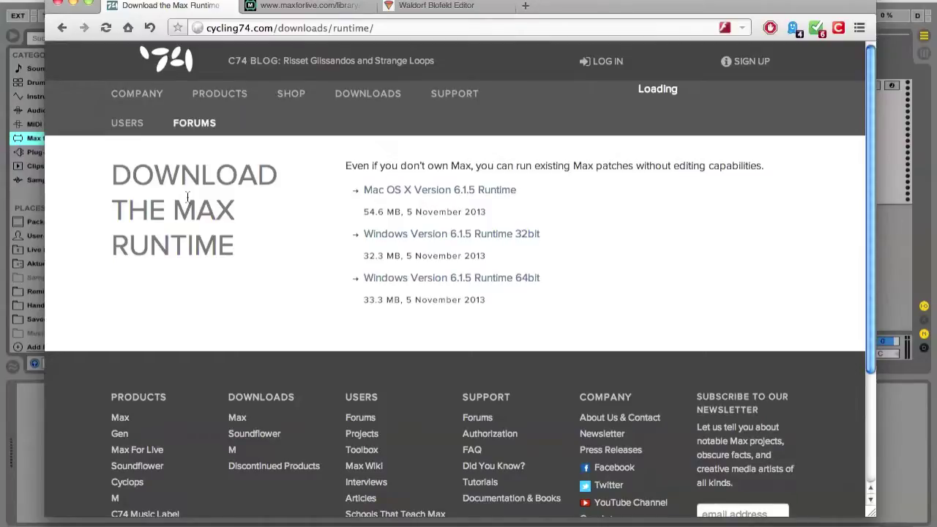
- Switch to the NNSRL Blofeld Editor folder in Finder and open UDP_receive_runtime.maxpat with Max Runtime.app
{"action": "key", "text": "super+Tab"}
{"action": "key", "text": "super+Tab"}
{"action": "key", "text": "super+Tab"}
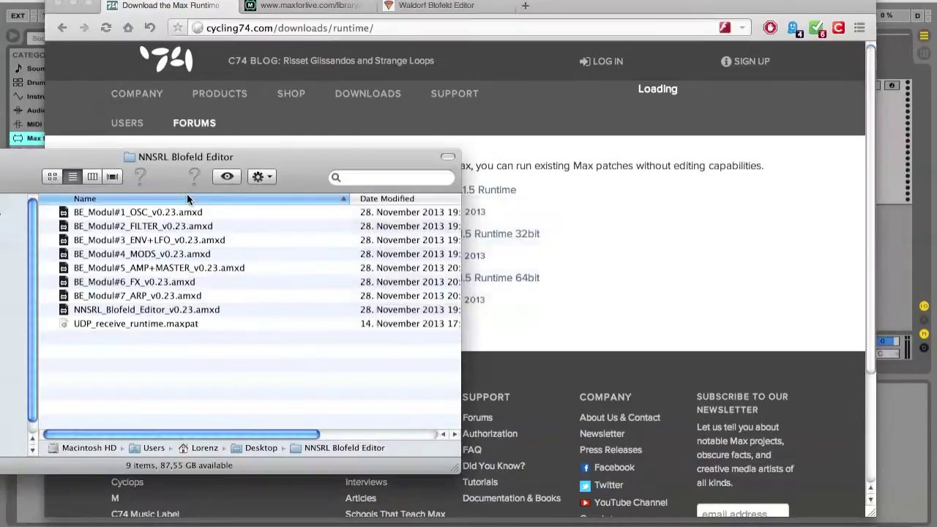
{"action": "left_click", "coordinate": [142, 325]}
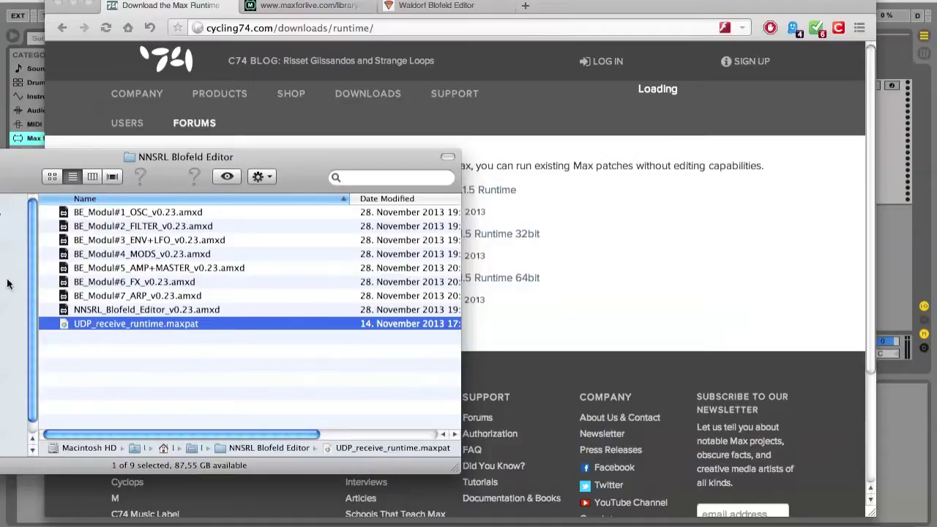
{"action": "right_click", "coordinate": [108, 319]}
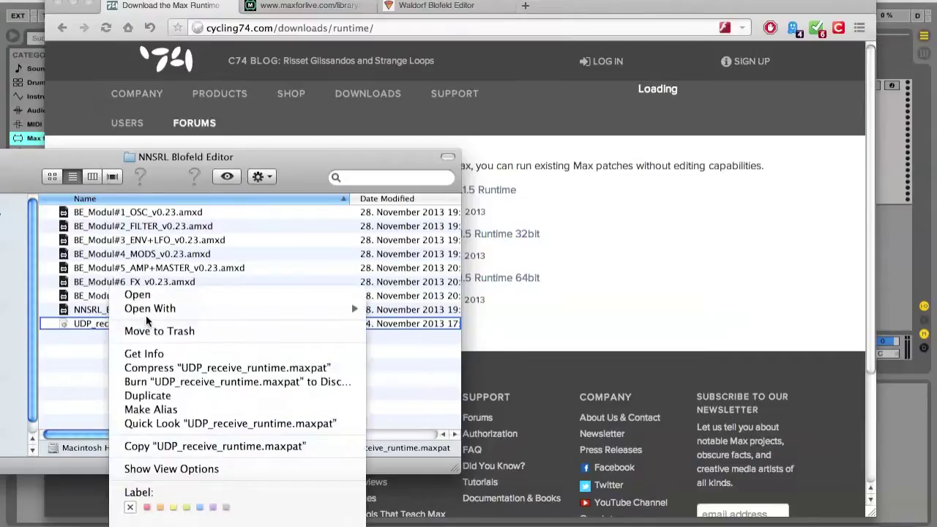
{"action": "mouse_move", "coordinate": [152, 311]}
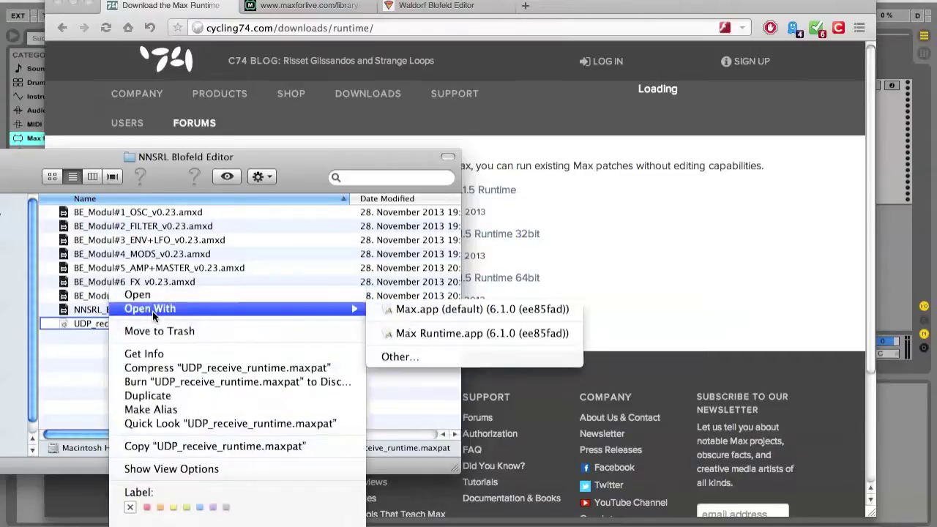
{"action": "left_click", "coordinate": [426, 331]}
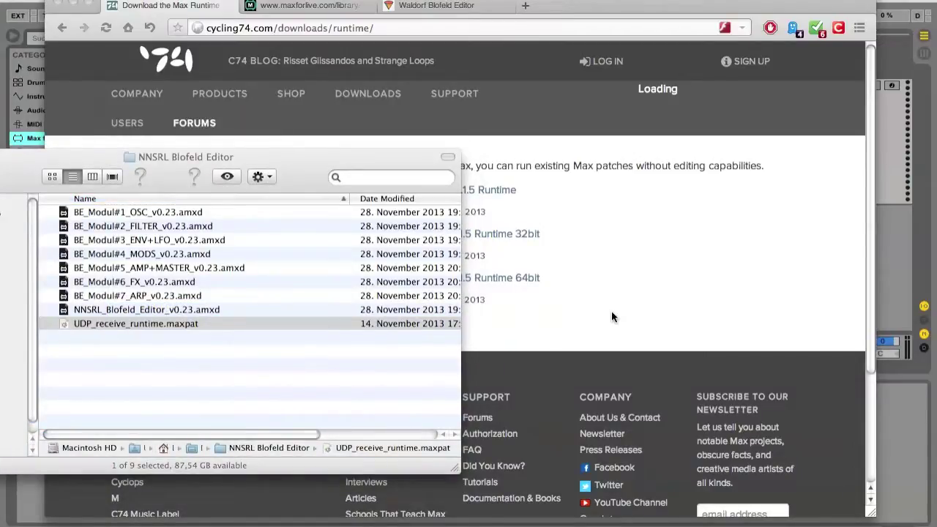
- Switch to the UDP_receive_runtime patch window and examine its port, udpreceive and midiout objects
{"action": "key", "text": "super+Tab"}
{"action": "key", "text": "super+Tab"}
{"action": "key", "text": "super+Tab"}
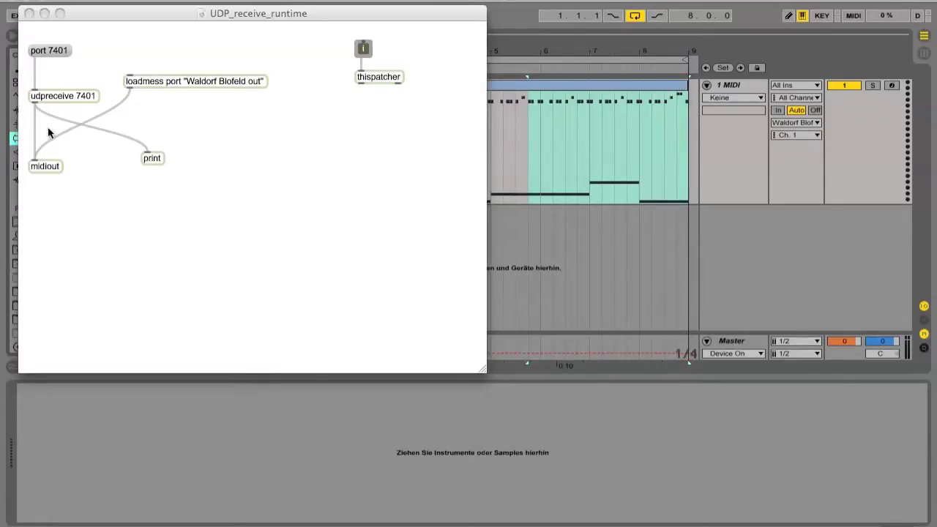
- Return to Ableton Live and load NNSRL_Blofeld_Editor_v0.23.amxd onto the MIDI track
{"action": "left_click", "coordinate": [106, 4]}
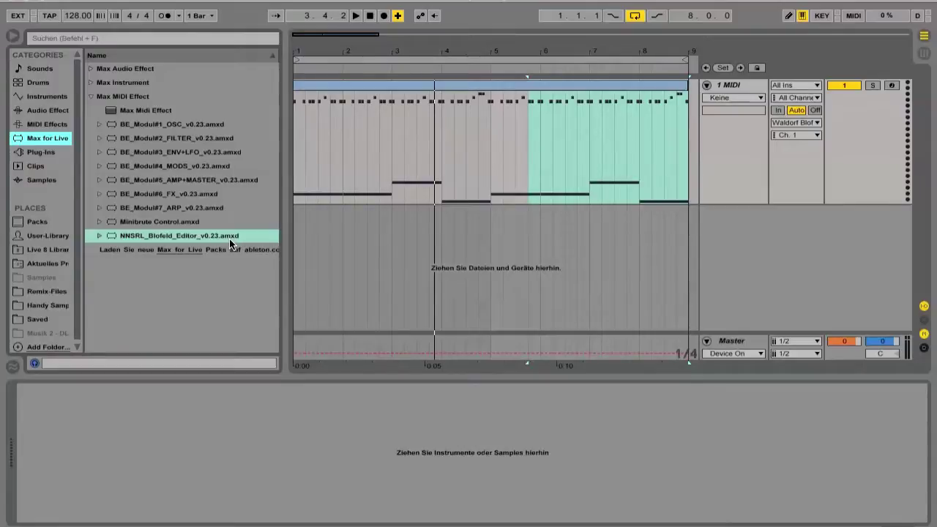
{"action": "left_click", "coordinate": [190, 233]}
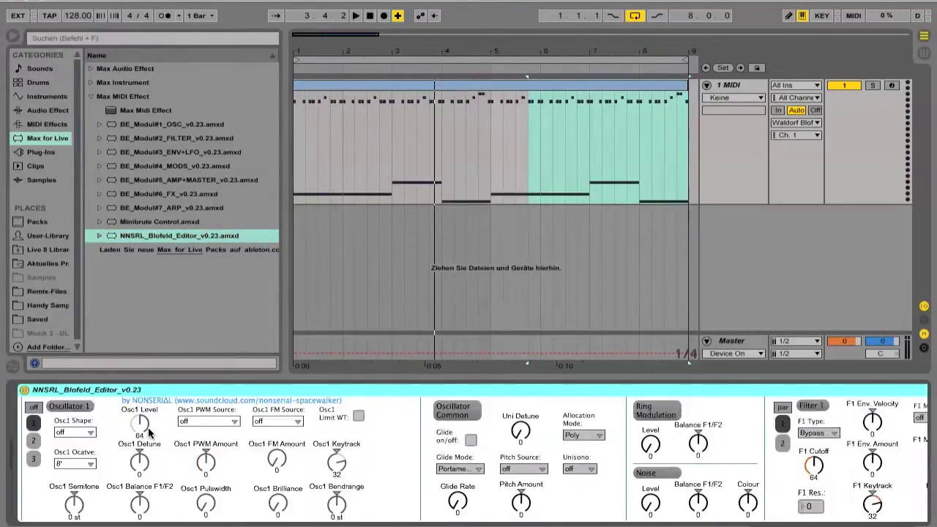
- Look through the separate BE_Modul devices listed among the Max MIDI effects, starting from BE_Modul#1_OSC_v0.23.amxd
{"action": "left_click", "coordinate": [145, 125]}
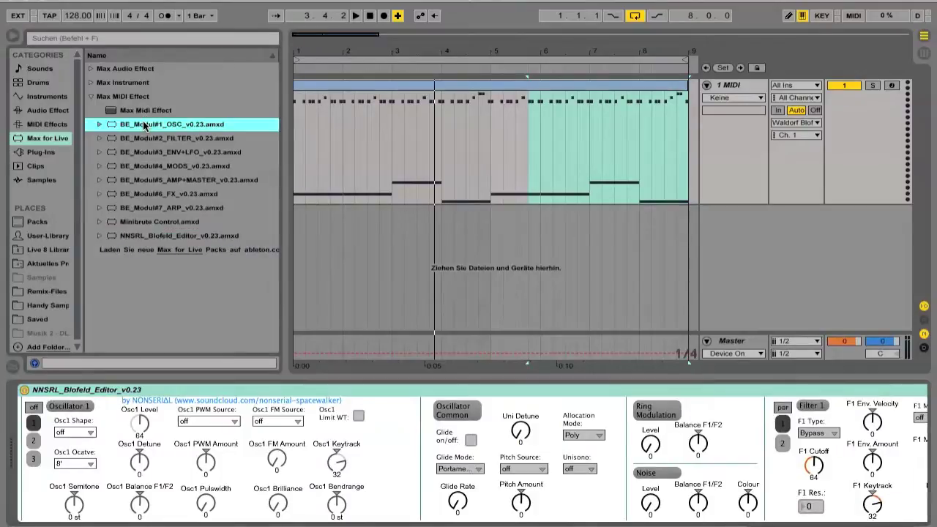
{"action": "key", "text": "Down"}
{"action": "key", "text": "Down"}
{"action": "key", "text": "Down"}
{"action": "key", "text": "Down"}
{"action": "key", "text": "Down"}
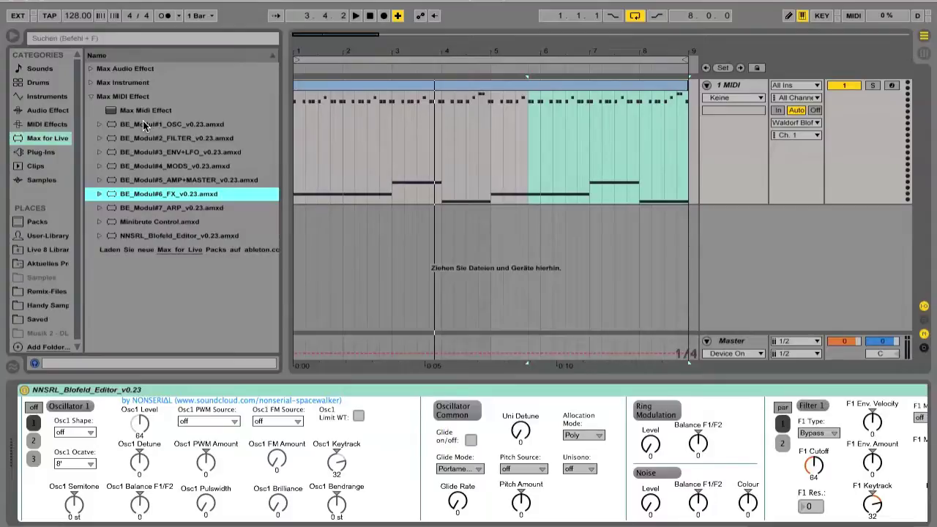
{"action": "key", "text": "Up"}
{"action": "key", "text": "Up"}
{"action": "key", "text": "Up"}
{"action": "key", "text": "Up"}
{"action": "key", "text": "Up"}
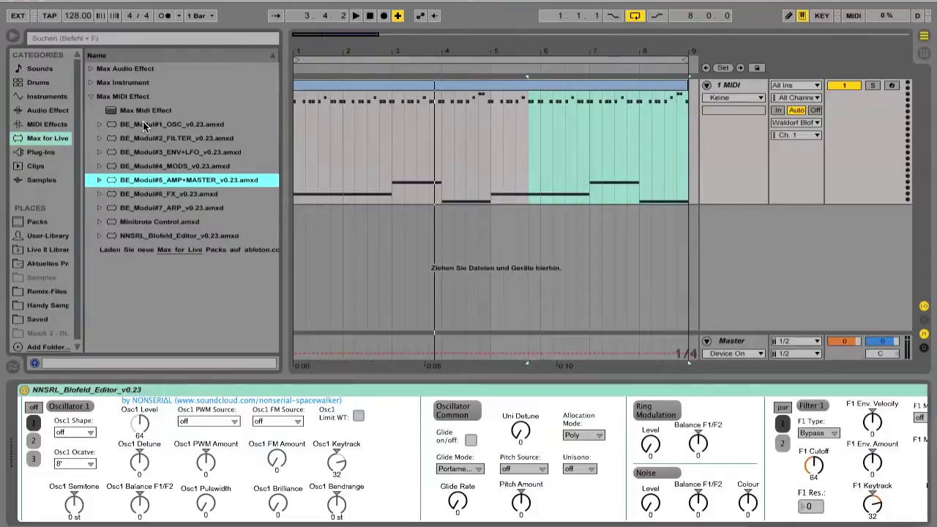
{"action": "key", "text": "Down"}
{"action": "key", "text": "Down"}
{"action": "key", "text": "Down"}
{"action": "key", "text": "Down"}
{"action": "key", "text": "Down"}
{"action": "key", "text": "Up"}
{"action": "key", "text": "Up"}
{"action": "key", "text": "Up"}
{"action": "key", "text": "Up"}
{"action": "key", "text": "Up"}
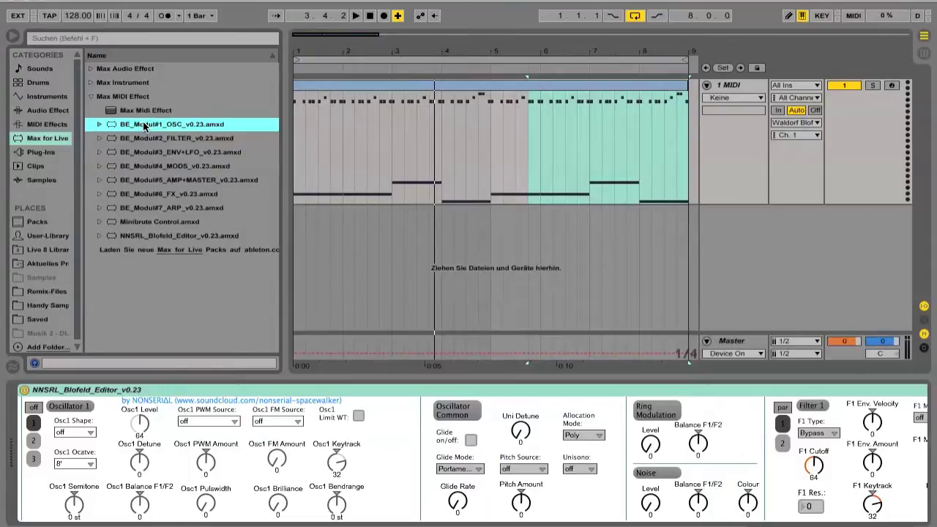
- Examine the complete Blofeld editor device, from its oscillator controls through to the Arpeggiator and Master sections
{"action": "left_click", "coordinate": [148, 233]}
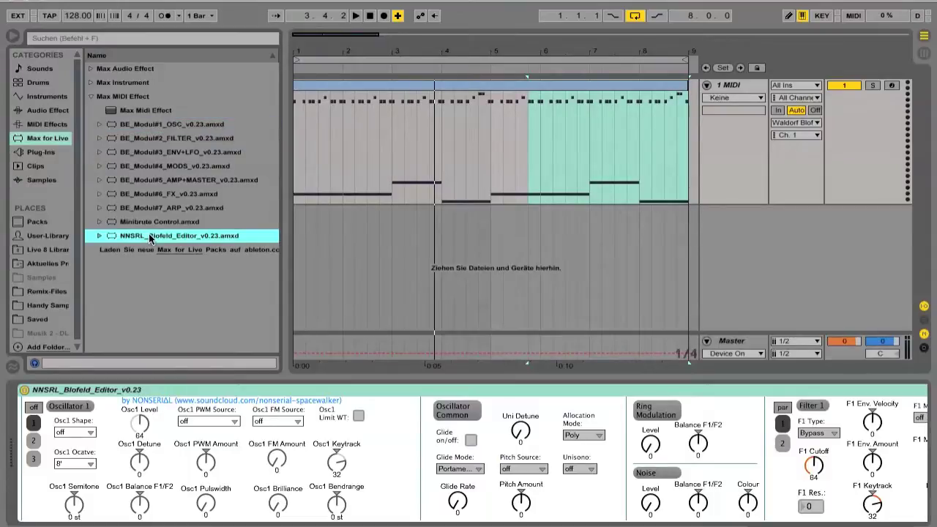
{"action": "left_click", "coordinate": [222, 422]}
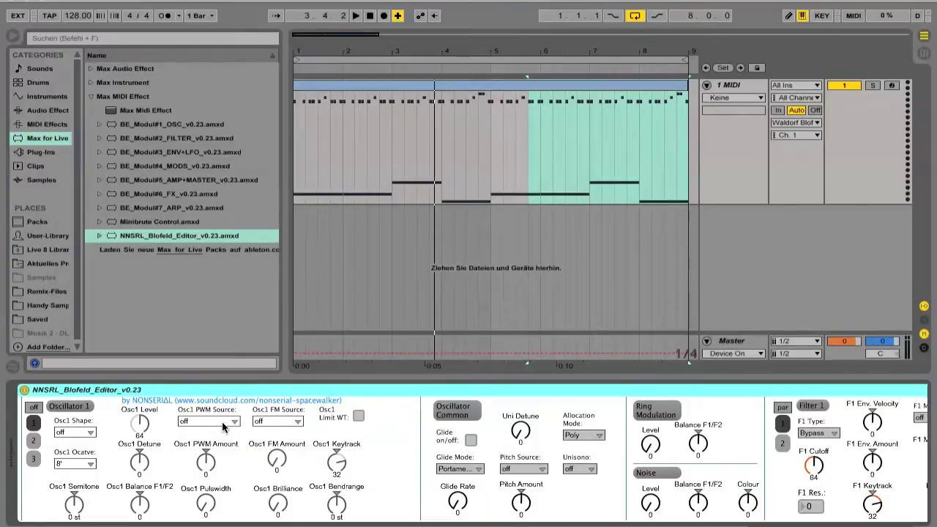
{"action": "scroll", "coordinate": [371, 487], "scroll_direction": "right", "scroll_amount": 10}
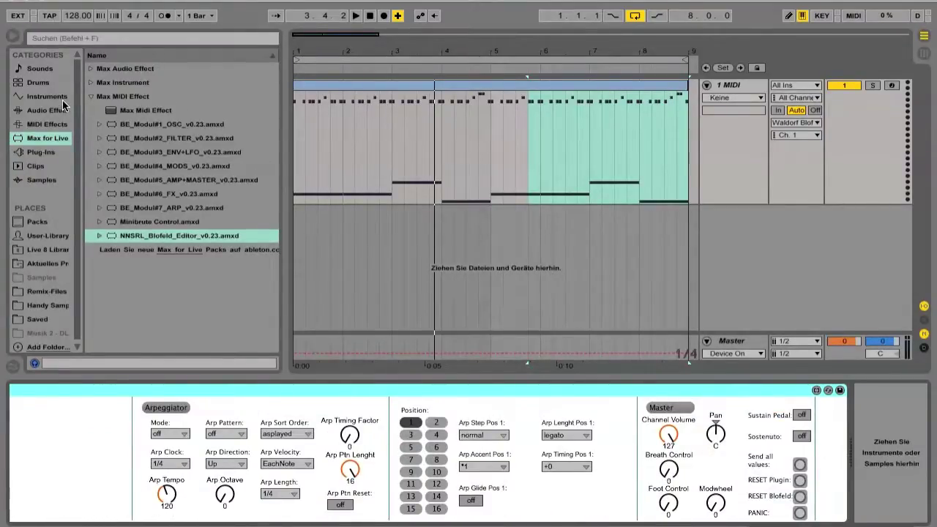
- Add an External Instrument after the Blofeld editor on the MIDI track
{"action": "left_click", "coordinate": [62, 98]}
{"action": "left_click", "coordinate": [122, 125]}
{"action": "double_click", "coordinate": [123, 126]}
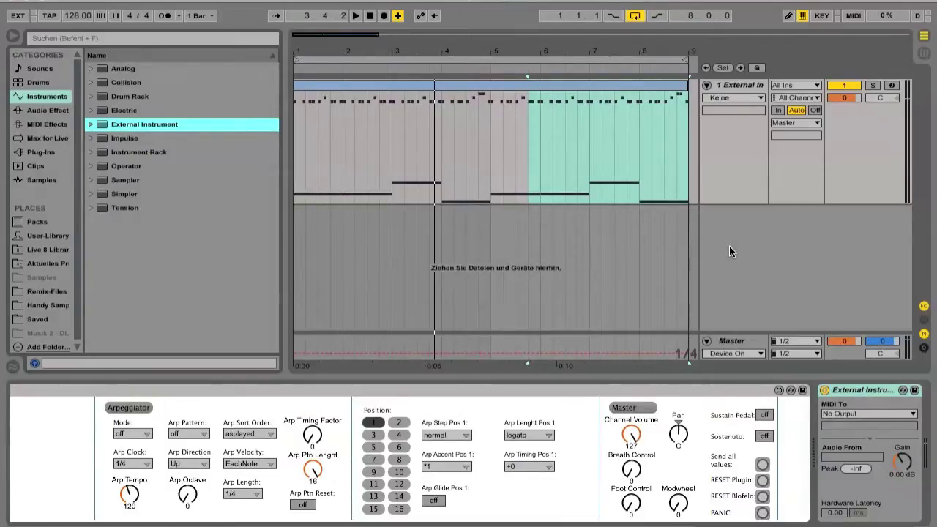
- Route the External Instrument's MIDI output to Waldorf Blofeld (out) and take its audio input from 1/2
{"action": "left_click", "coordinate": [886, 413]}
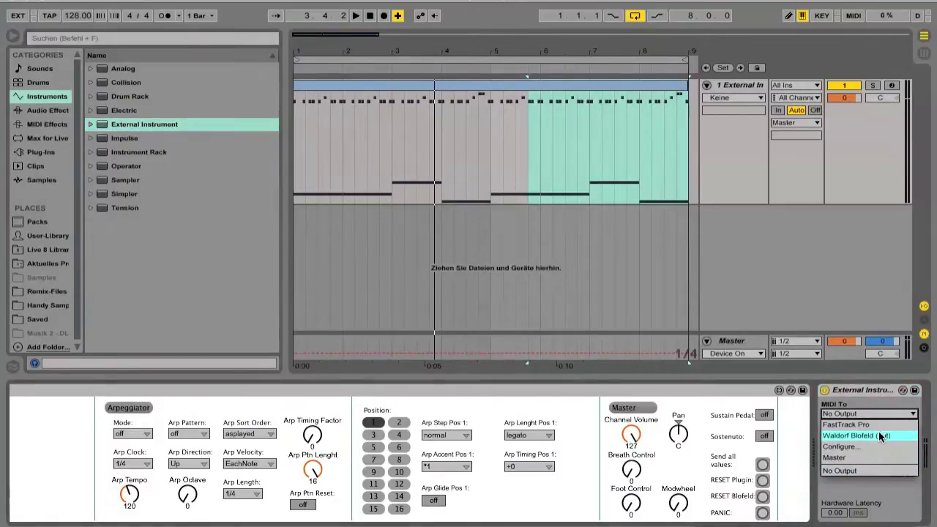
{"action": "left_click", "coordinate": [878, 435]}
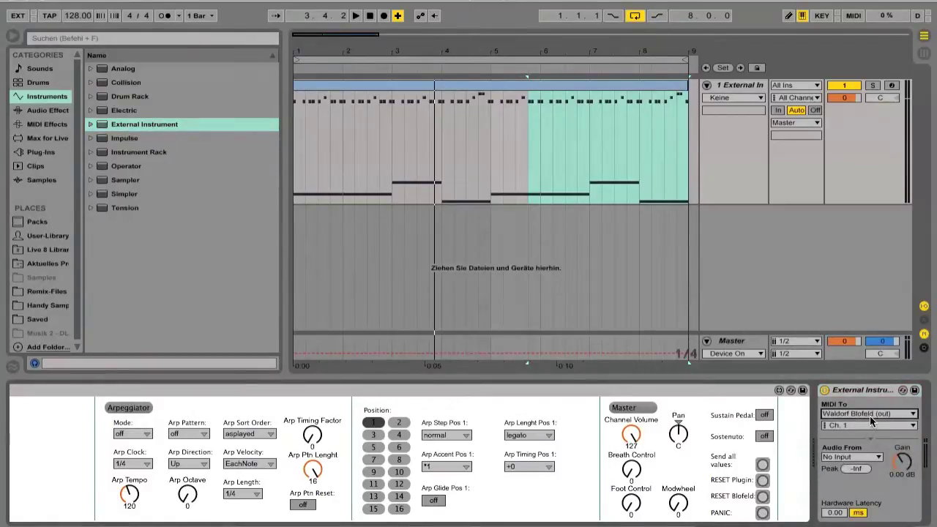
{"action": "left_click", "coordinate": [852, 458]}
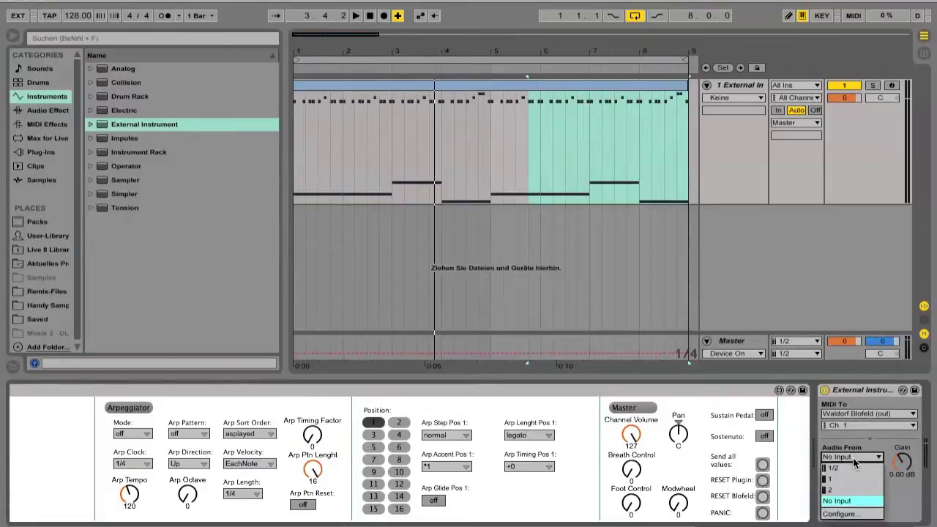
{"action": "left_click", "coordinate": [853, 464]}
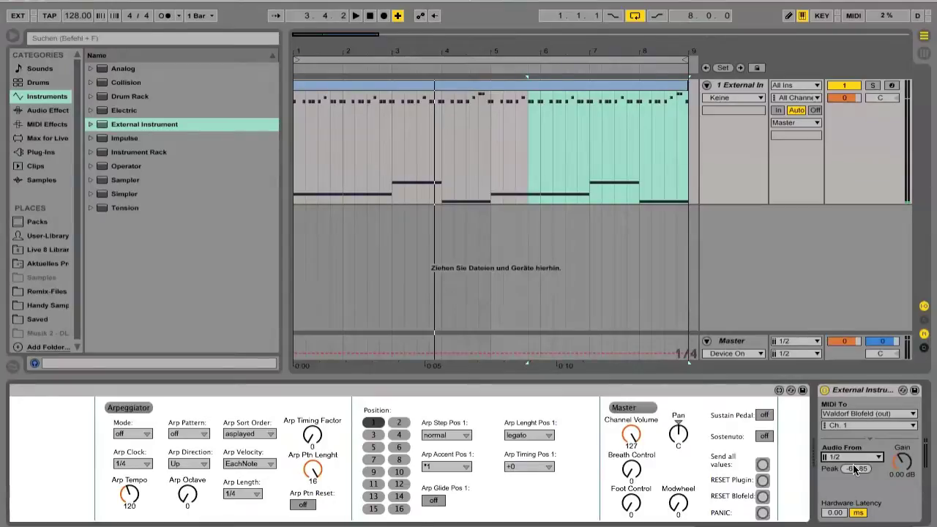
- Play the arrangement to hear the synth through the External Instrument, and select the whole MIDI clip
{"action": "key", "text": "space"}
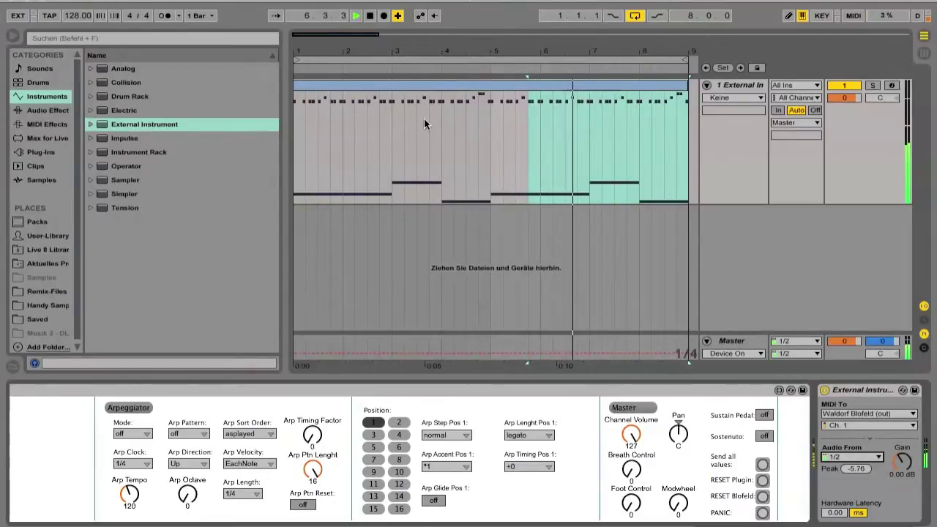
{"action": "left_click", "coordinate": [412, 84]}
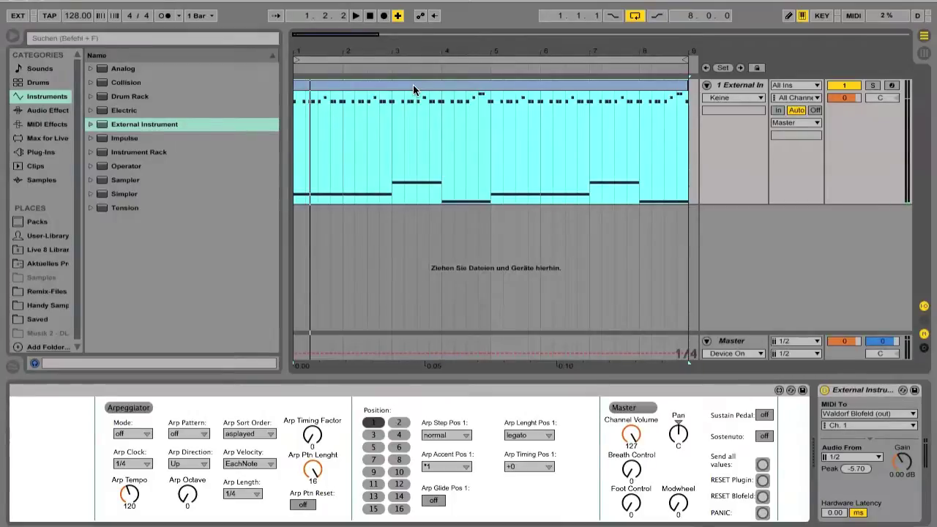
- Toggle the Oscillator 1 on/off switch in the Blofeld editor and return it to off
{"action": "scroll", "coordinate": [405, 440], "scroll_direction": "down", "scroll_amount": 5}
{"action": "scroll", "coordinate": [404, 440], "scroll_direction": "up", "scroll_amount": 5}
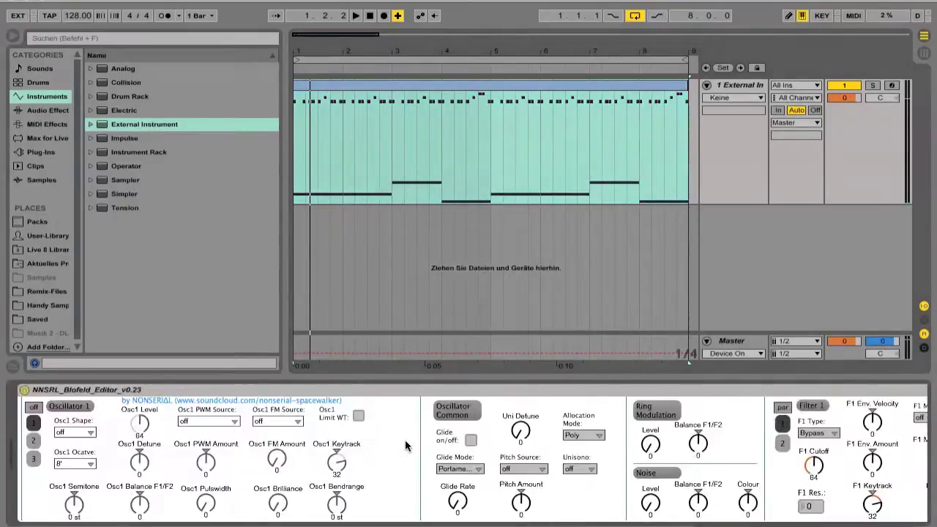
{"action": "left_click", "coordinate": [38, 409]}
{"action": "left_click", "coordinate": [38, 408]}
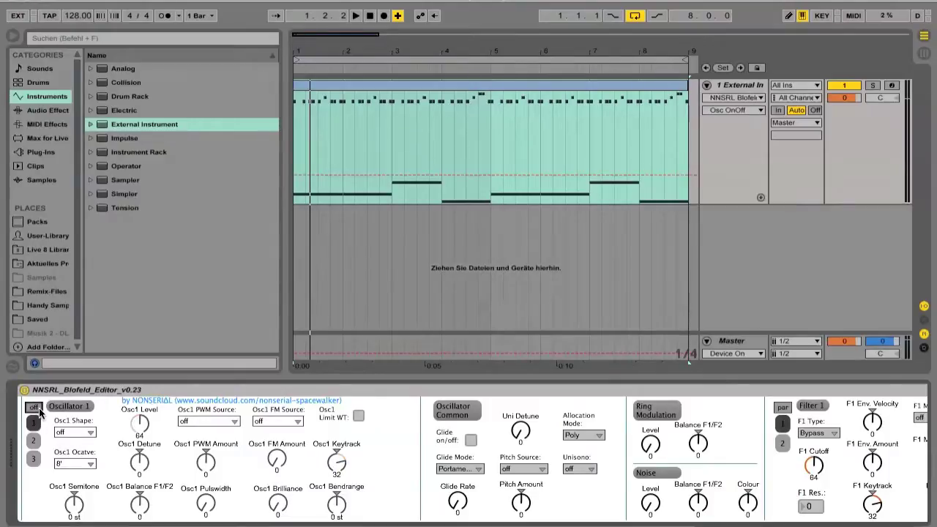
- With the arrangement playing, turn the Filter 1 cutoff in the Blofeld editor down to 0
{"action": "scroll", "coordinate": [236, 438], "scroll_direction": "down", "scroll_amount": 4}
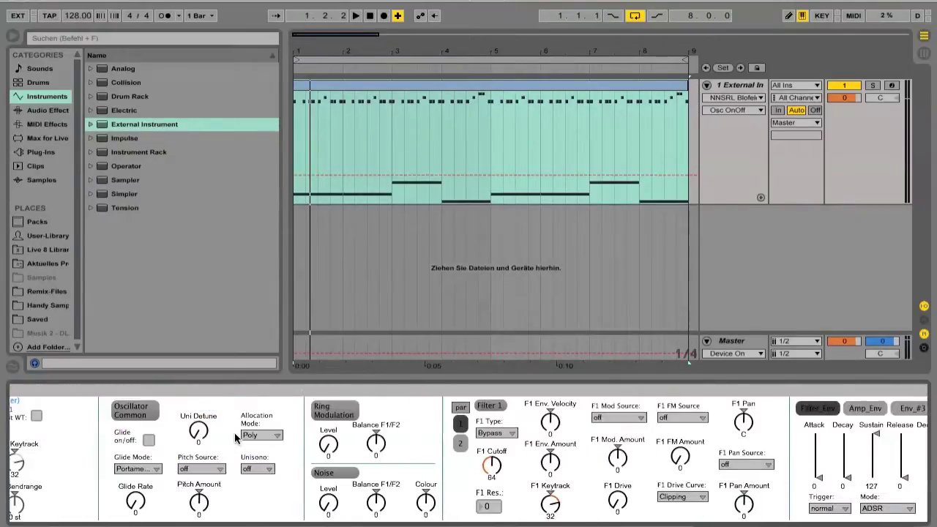
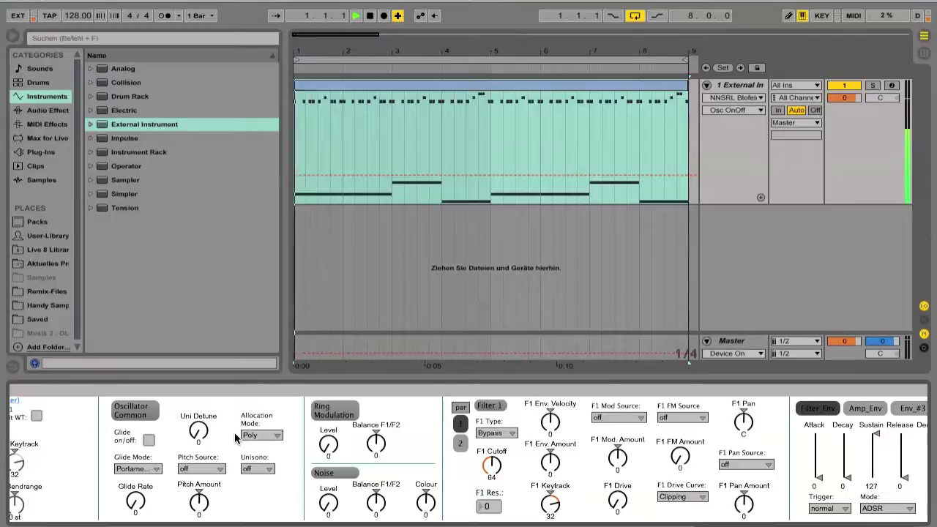
{"action": "scroll", "coordinate": [212, 392], "scroll_direction": "left", "scroll_amount": 5}
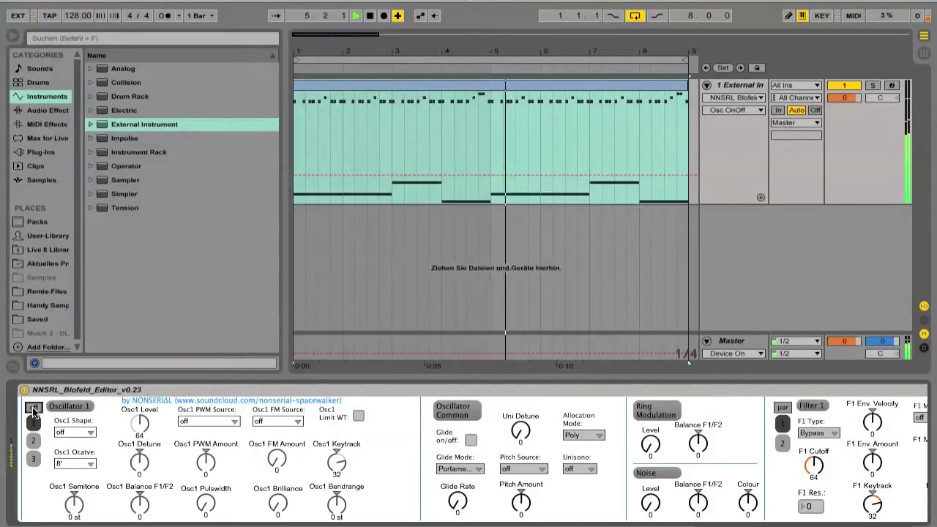
{"action": "scroll", "coordinate": [544, 439], "scroll_direction": "right", "scroll_amount": 10}
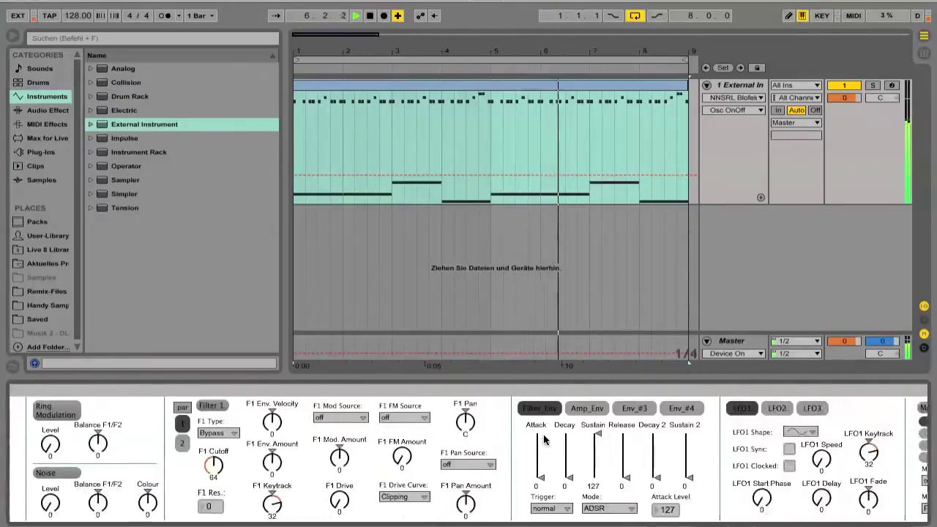
{"action": "left_click", "coordinate": [187, 467]}
{"action": "left_click_drag", "start_coordinate": [189, 471], "coordinate": [189, 513]}
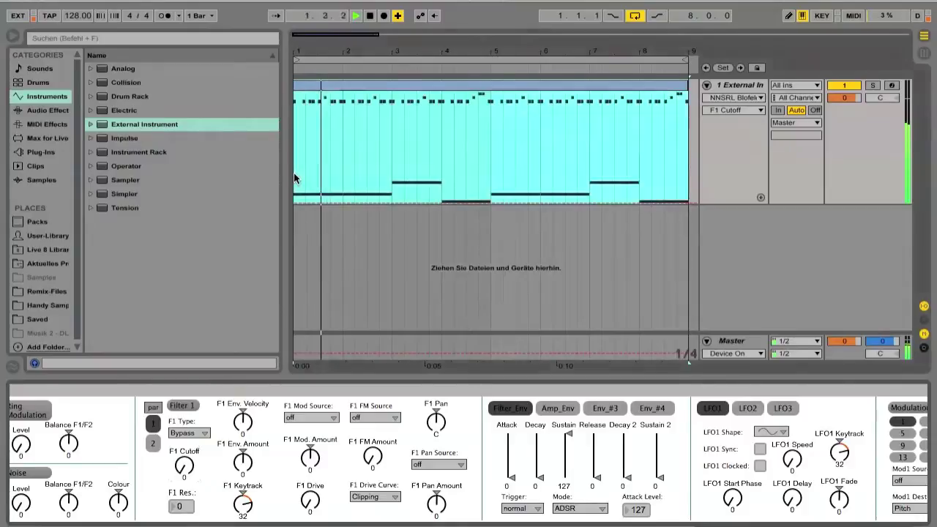
- Automate F1 Cutoff with a ramp from 0 at bar 1 to about 44 at bar 3, and adjust the line near the clip's end
{"action": "left_click_drag", "start_coordinate": [294, 173], "coordinate": [382, 167]}
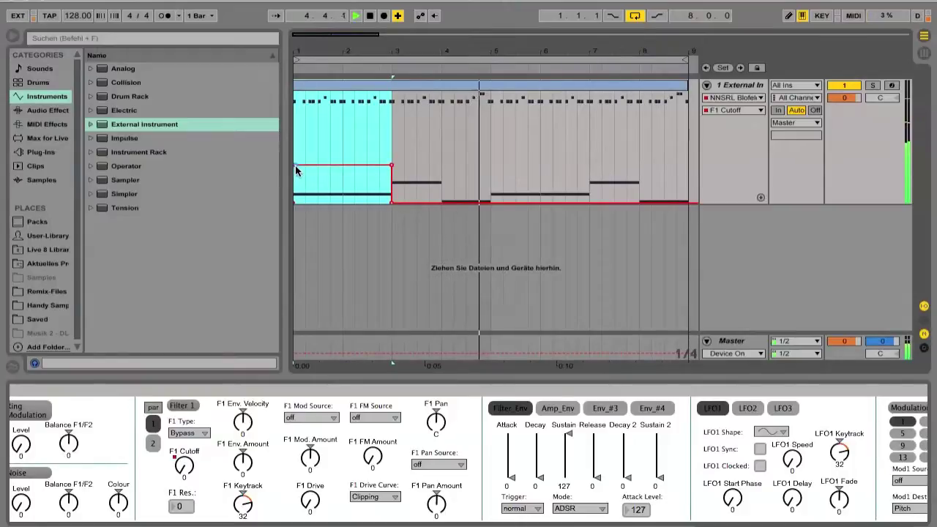
{"action": "left_click_drag", "start_coordinate": [295, 171], "coordinate": [295, 199]}
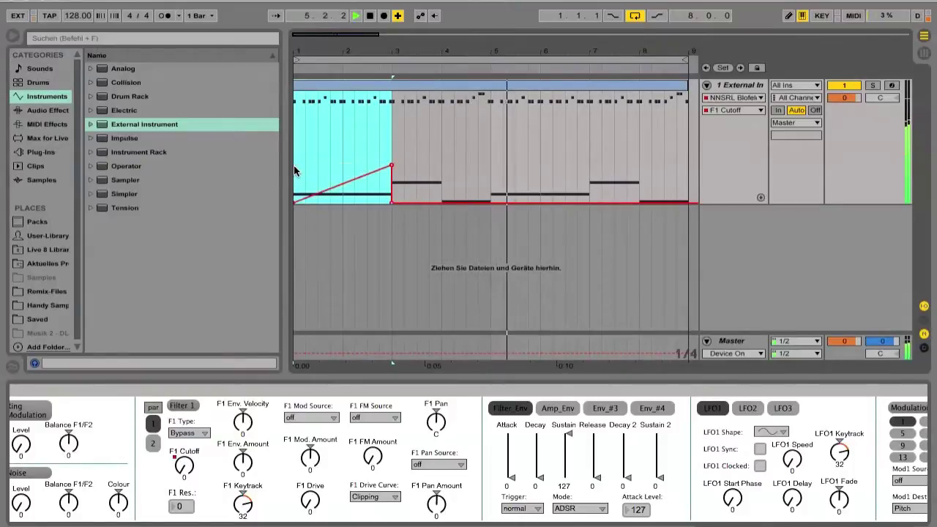
{"action": "left_click", "coordinate": [391, 202]}
{"action": "left_click", "coordinate": [391, 202]}
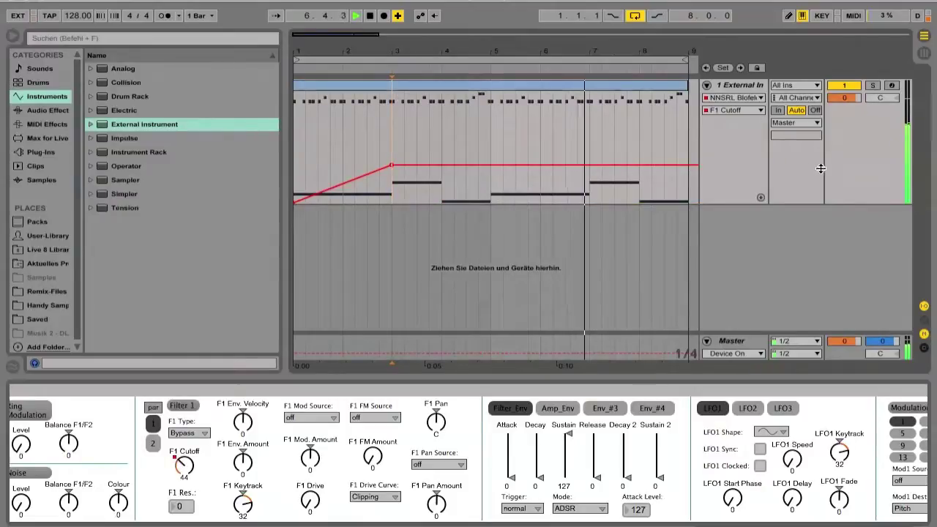
{"action": "left_click_drag", "start_coordinate": [669, 170], "coordinate": [681, 202]}
- Set the F1 Env. Velocity to 63 and the filter envelope's sustain to 0
{"action": "left_click", "coordinate": [242, 421]}
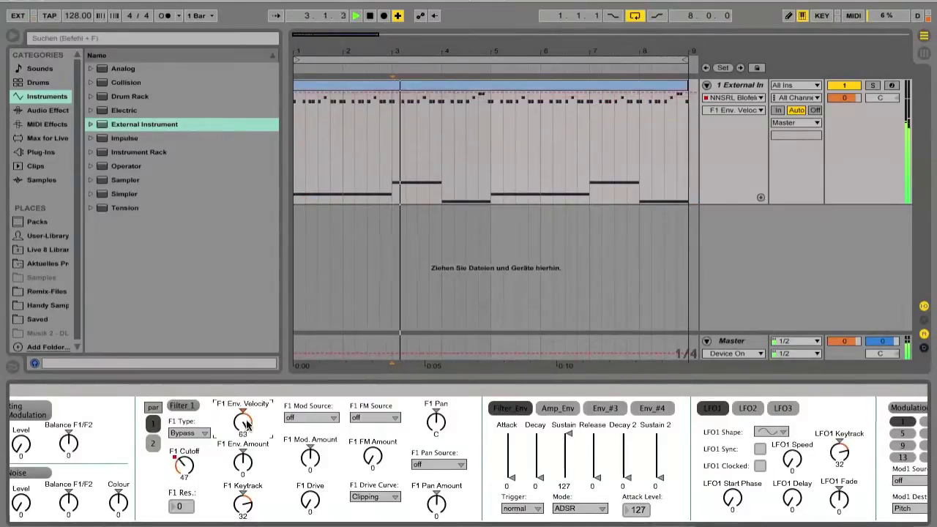
{"action": "left_click_drag", "start_coordinate": [566, 463], "coordinate": [540, 472]}
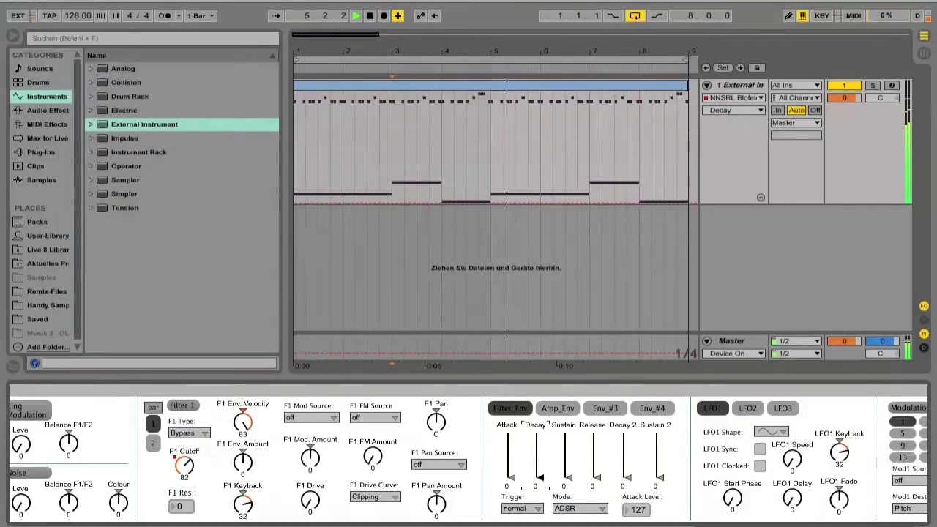
- Set the filter envelope's decay to 59, F1 Drive to 26 and the Filter 1 resonance to 35
{"action": "left_click_drag", "start_coordinate": [540, 472], "coordinate": [539, 459]}
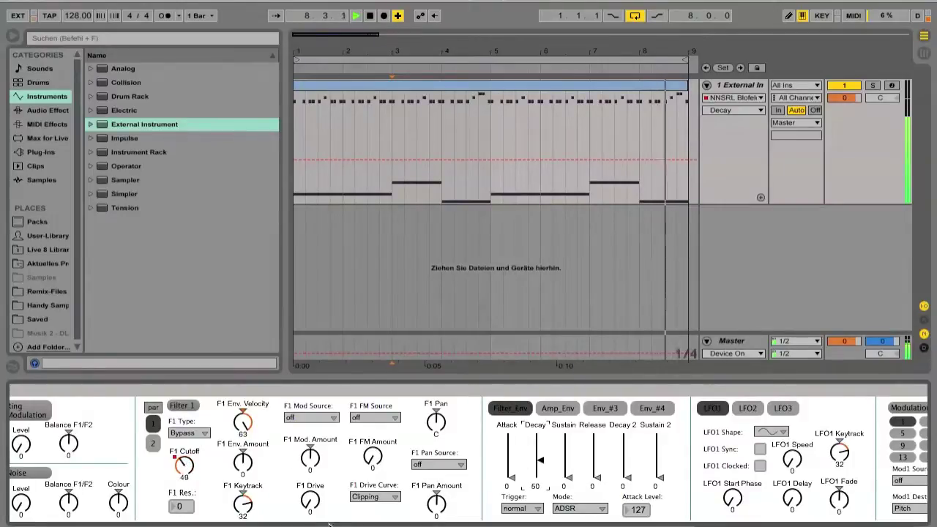
{"action": "left_click_drag", "start_coordinate": [310, 500], "coordinate": [310, 483]}
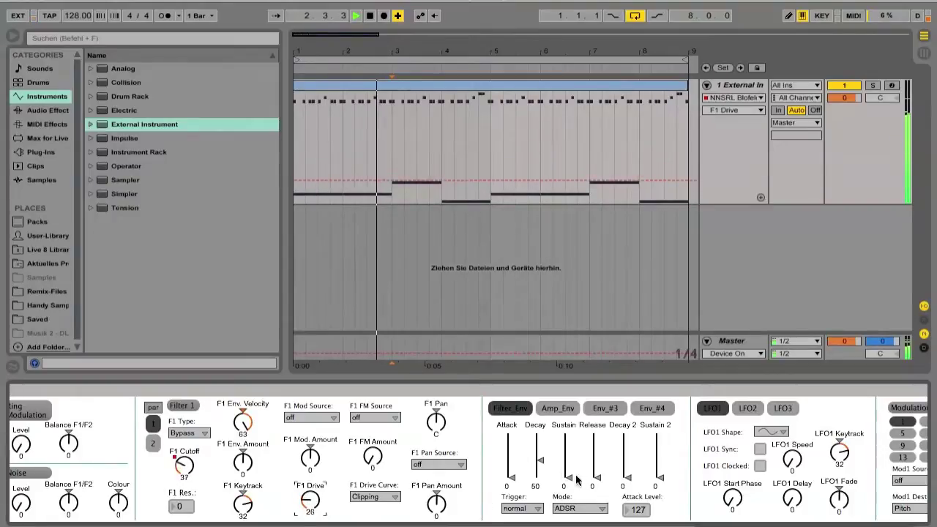
{"action": "left_click_drag", "start_coordinate": [540, 461], "coordinate": [540, 460]}
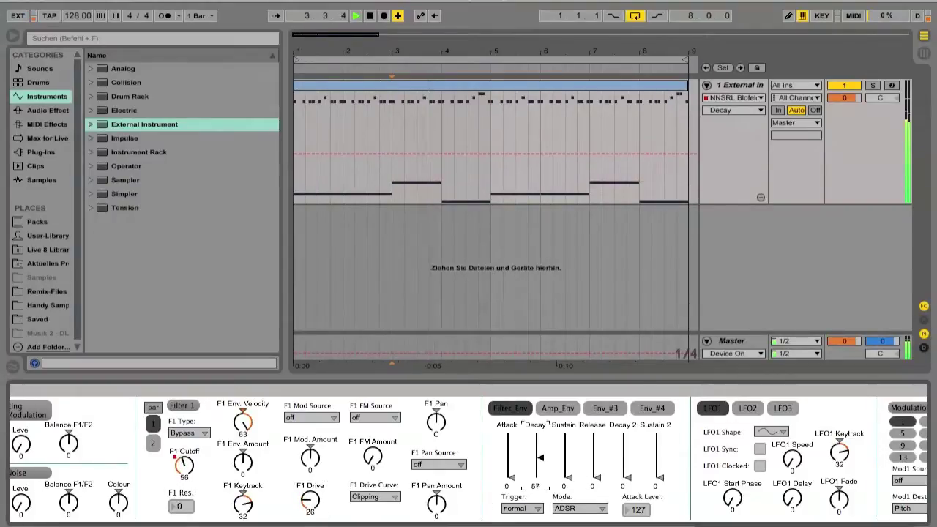
{"action": "left_click_drag", "start_coordinate": [191, 508], "coordinate": [192, 487]}
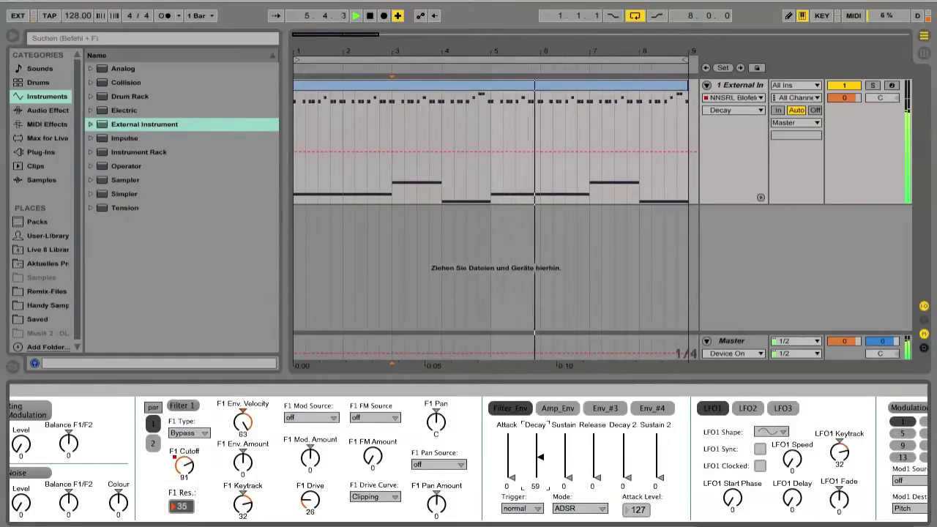
- Set the second effect's type to Reverb and raise its FX2 Mix to 92
{"action": "scroll", "coordinate": [330, 503], "scroll_direction": "right", "scroll_amount": 5}
{"action": "scroll", "coordinate": [329, 502], "scroll_direction": "right", "scroll_amount": 7}
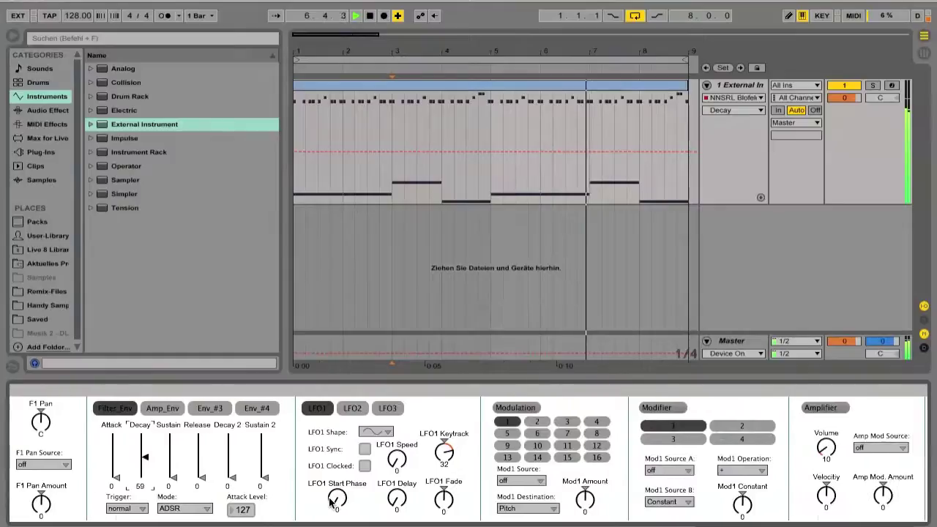
{"action": "scroll", "coordinate": [330, 502], "scroll_direction": "right", "scroll_amount": 4}
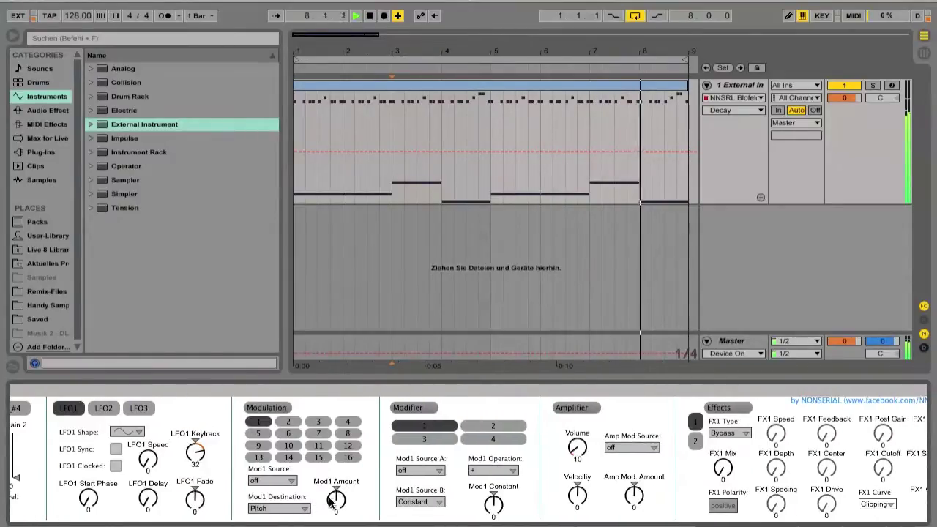
{"action": "scroll", "coordinate": [329, 502], "scroll_direction": "right", "scroll_amount": 17}
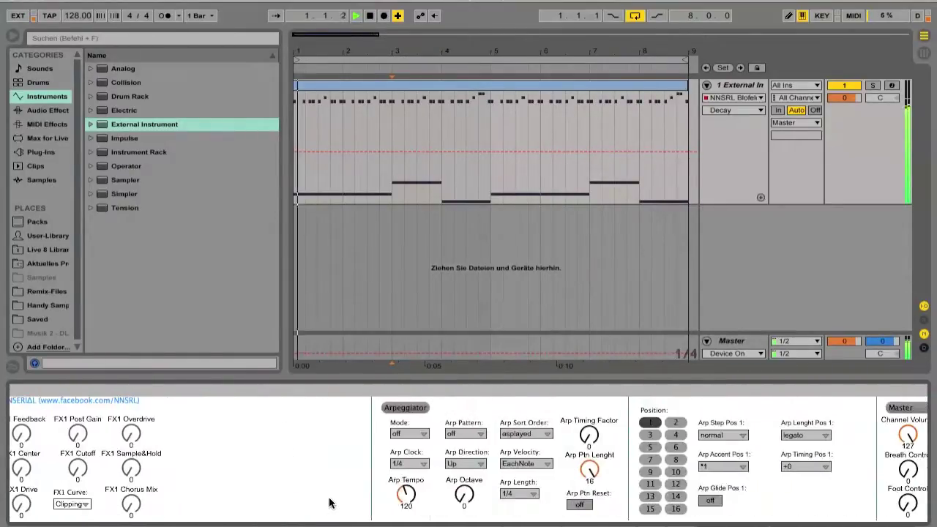
{"action": "scroll", "coordinate": [329, 502], "scroll_direction": "left", "scroll_amount": 3}
{"action": "scroll", "coordinate": [329, 502], "scroll_direction": "left", "scroll_amount": 1}
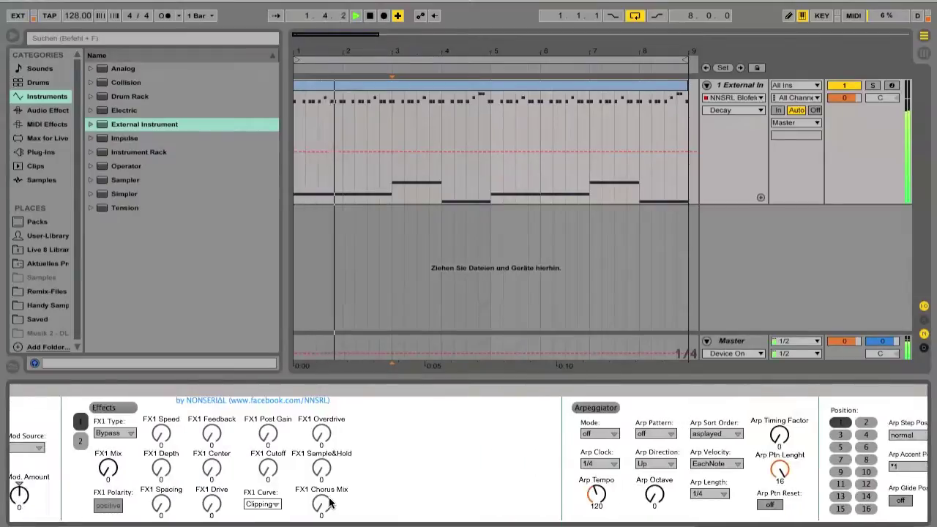
{"action": "left_click", "coordinate": [81, 441]}
{"action": "left_click", "coordinate": [113, 433]}
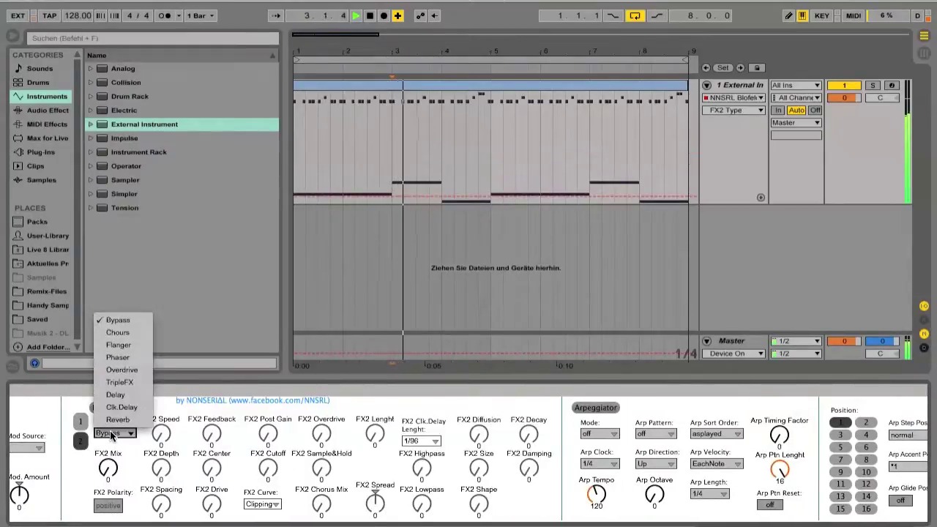
{"action": "left_click", "coordinate": [113, 424]}
{"action": "left_click_drag", "start_coordinate": [113, 425], "coordinate": [114, 410]}
{"action": "left_click", "coordinate": [108, 468]}
{"action": "left_click_drag", "start_coordinate": [107, 469], "coordinate": [107, 417]}
{"action": "left_click_drag", "start_coordinate": [107, 468], "coordinate": [108, 444]}
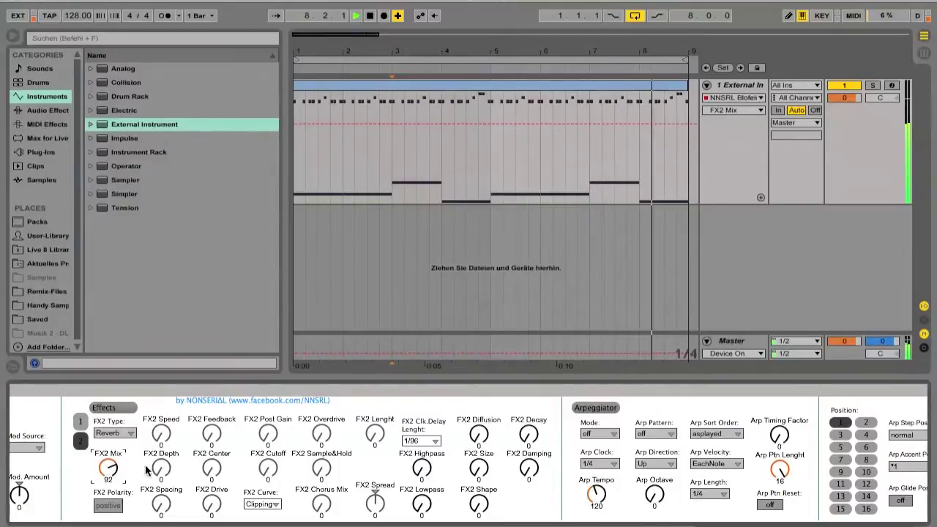
- Set the reverb's FX2 Diffusion to 55, Decay to 27, Damping to 52 and Size to 83
{"action": "left_click_drag", "start_coordinate": [475, 433], "coordinate": [530, 483]}
{"action": "left_click", "coordinate": [527, 472]}
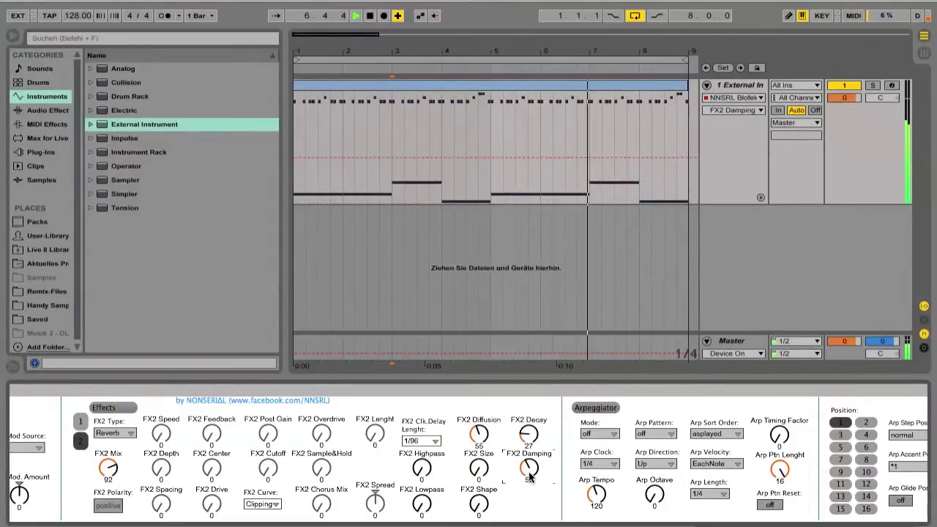
{"action": "left_click_drag", "start_coordinate": [478, 468], "coordinate": [479, 389]}
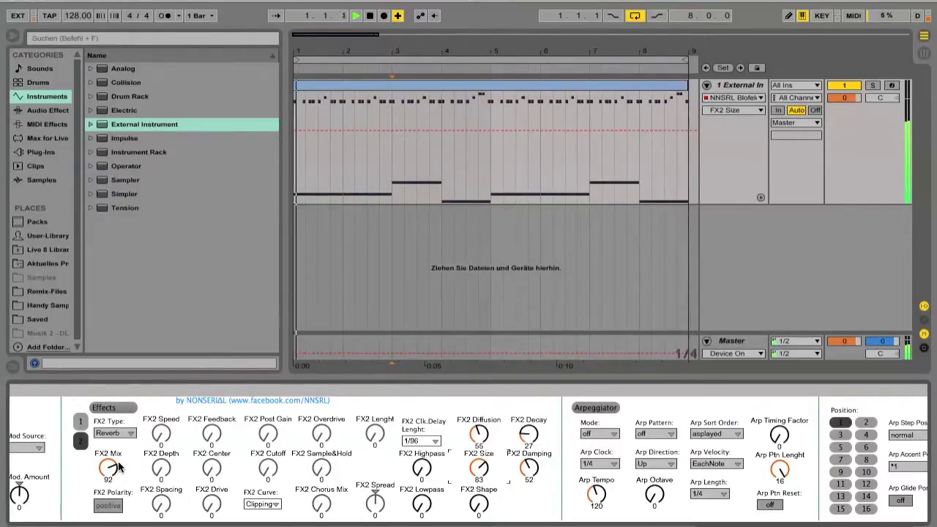
- Reduce the reverb's FX2 Size to 30 and bring FX2 Mix down to 0
{"action": "left_click_drag", "start_coordinate": [110, 468], "coordinate": [110, 505]}
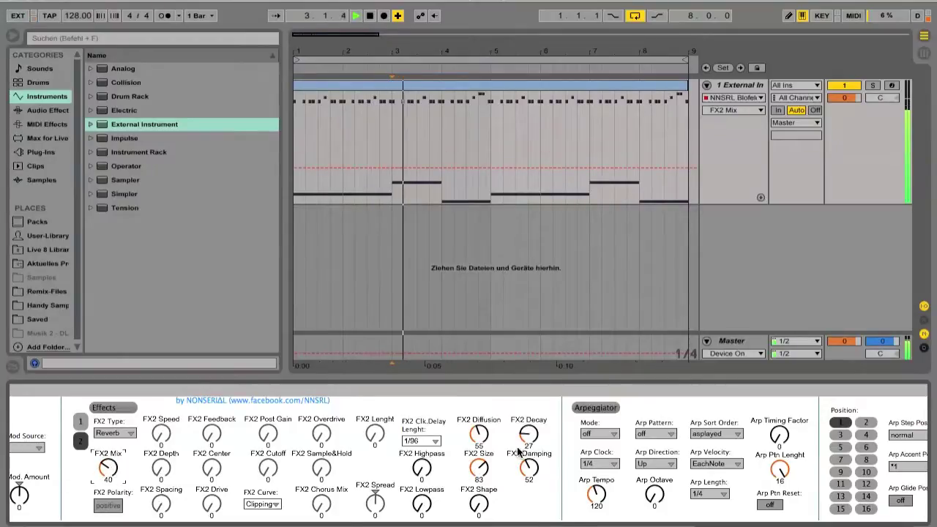
{"action": "left_click_drag", "start_coordinate": [475, 476], "coordinate": [474, 512]}
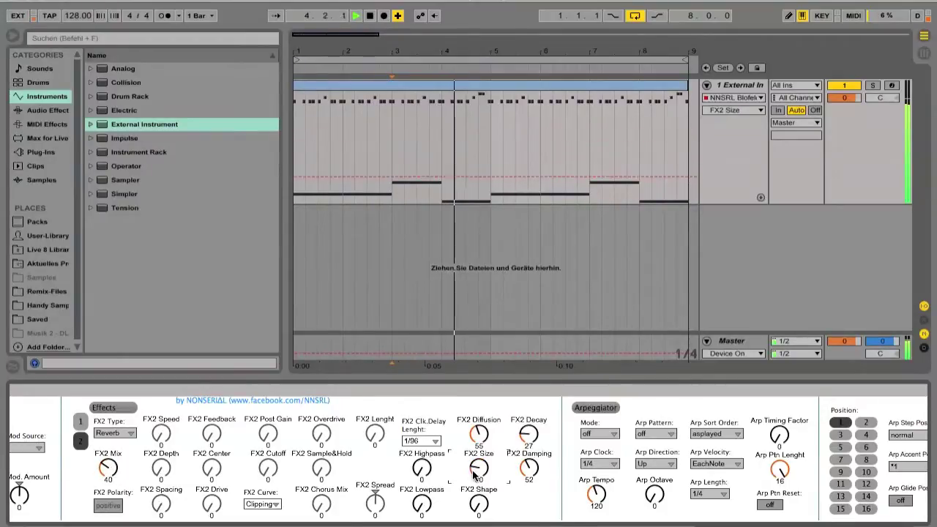
{"action": "left_click_drag", "start_coordinate": [106, 469], "coordinate": [106, 490]}
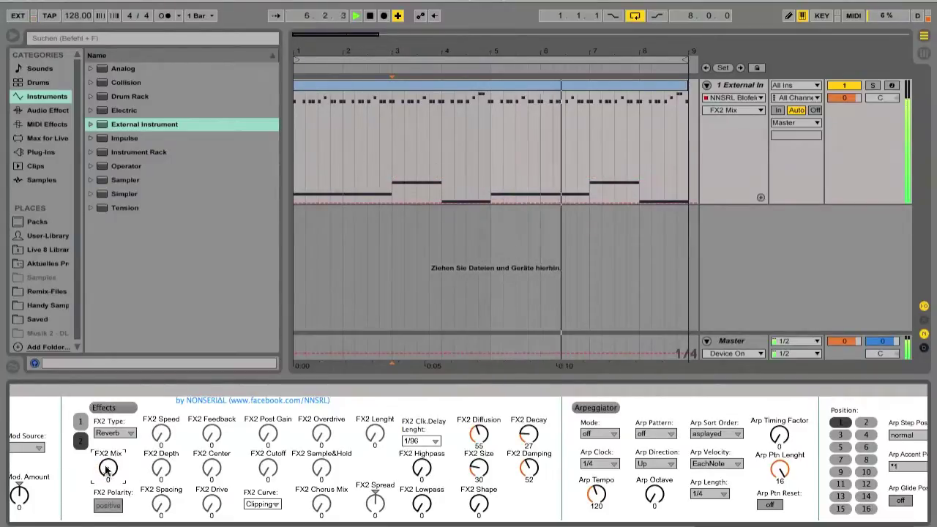
- Look through the Blofeld editor's sections from the oscillators to the Master section, stopping playback along the way
{"action": "scroll", "coordinate": [278, 435], "scroll_direction": "left", "scroll_amount": 15}
{"action": "scroll", "coordinate": [278, 435], "scroll_direction": "left", "scroll_amount": 15}
{"action": "scroll", "coordinate": [279, 434], "scroll_direction": "right", "scroll_amount": 10}
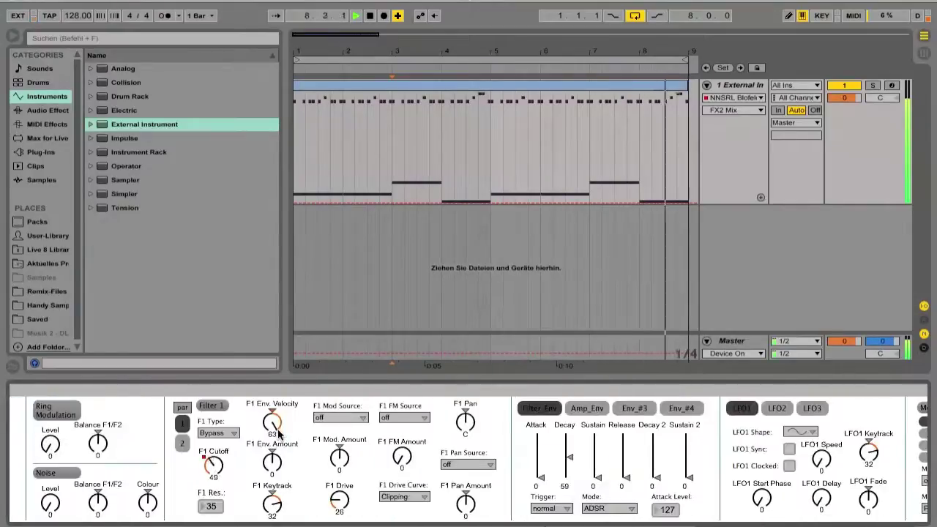
{"action": "scroll", "coordinate": [278, 435], "scroll_direction": "right", "scroll_amount": 8}
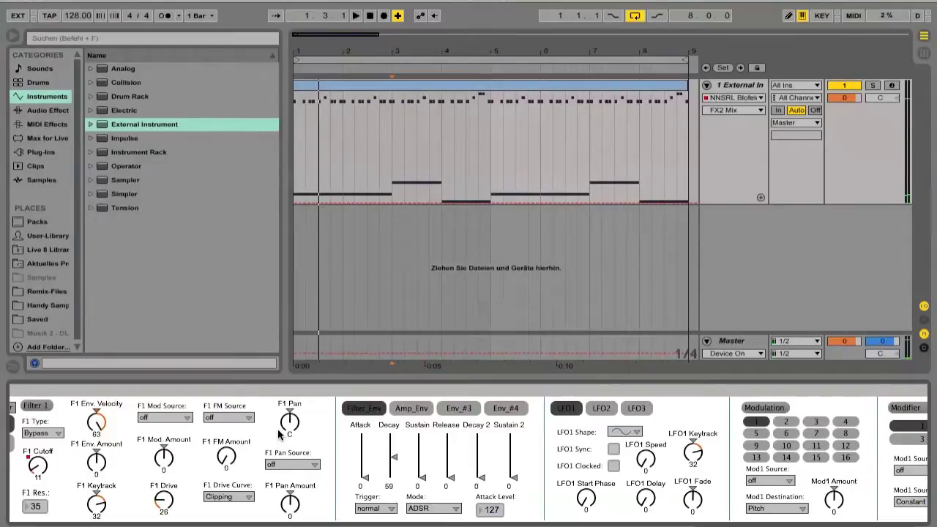
{"action": "scroll", "coordinate": [278, 435], "scroll_direction": "left", "scroll_amount": 10}
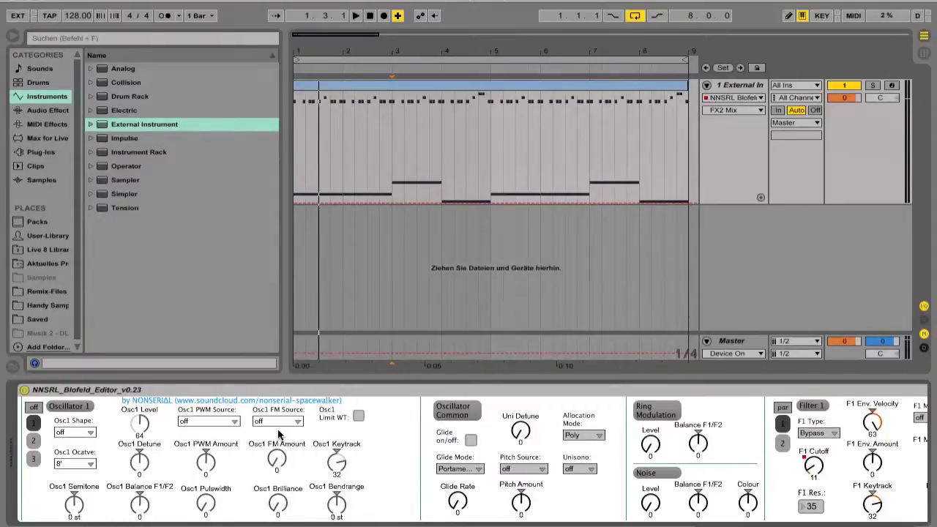
{"action": "scroll", "coordinate": [366, 514], "scroll_direction": "right", "scroll_amount": 20}
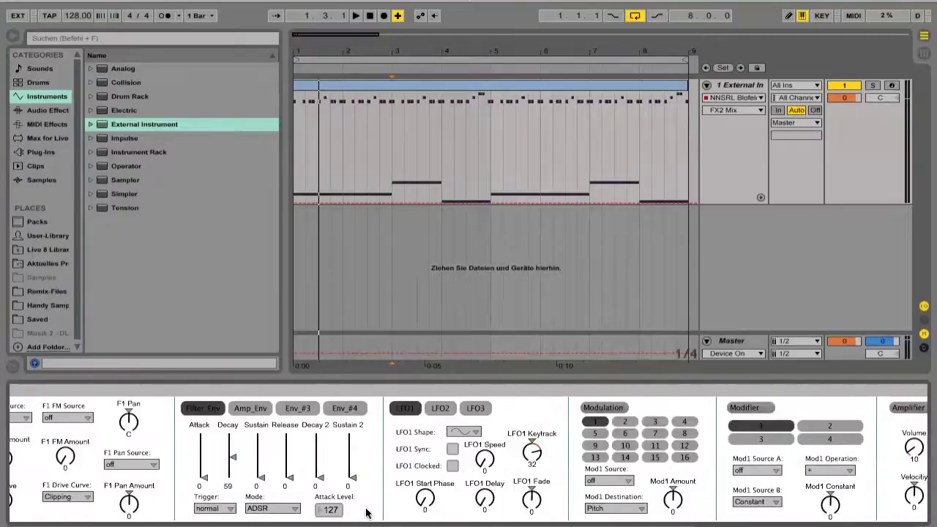
{"action": "scroll", "coordinate": [366, 512], "scroll_direction": "right", "scroll_amount": 15}
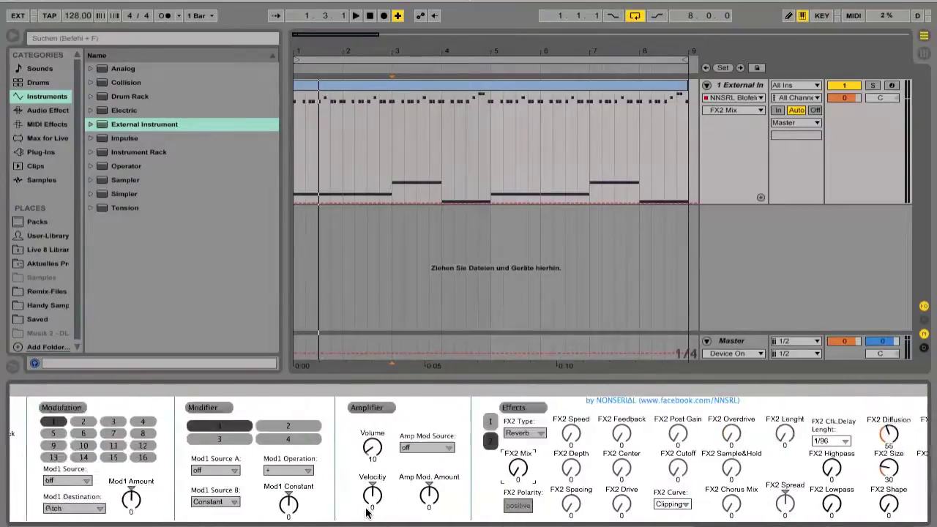
{"action": "scroll", "coordinate": [366, 515], "scroll_direction": "right", "scroll_amount": 10}
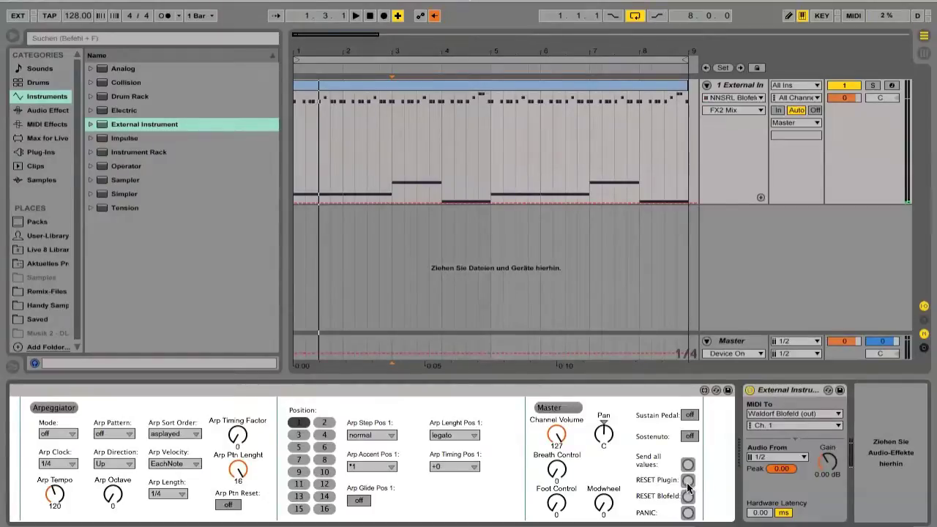
- Reset the plugin's values and switch Oscillator 1 on during a short playback of the arrangement
{"action": "scroll", "coordinate": [493, 435], "scroll_direction": "up", "scroll_amount": 10}
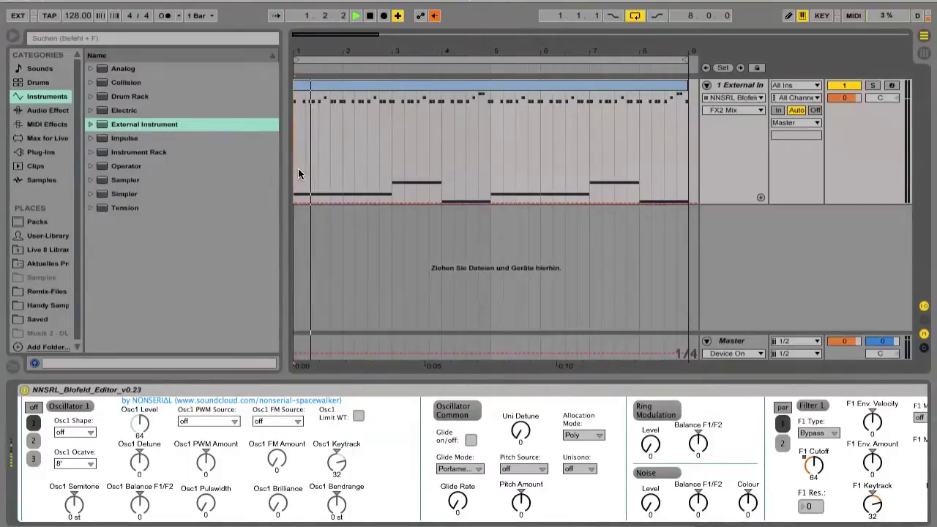
{"action": "key", "text": "space"}
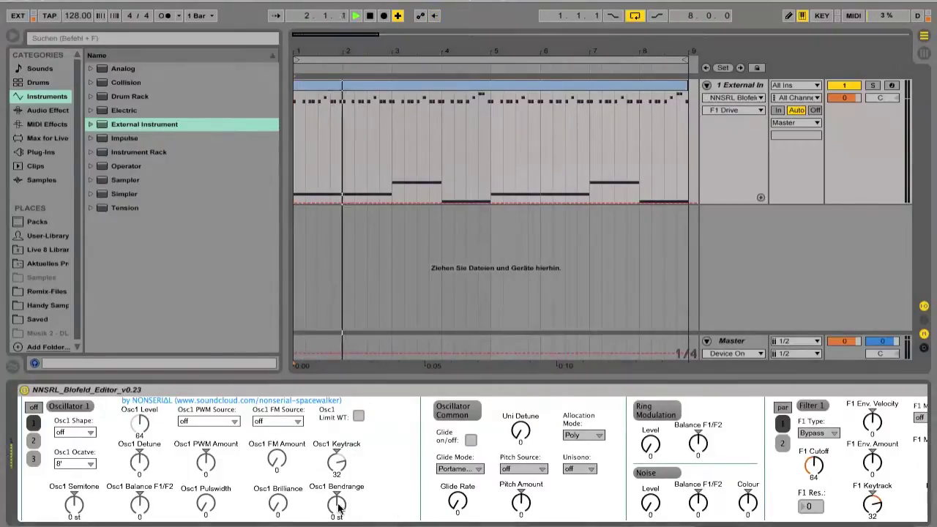
{"action": "left_click", "coordinate": [33, 407]}
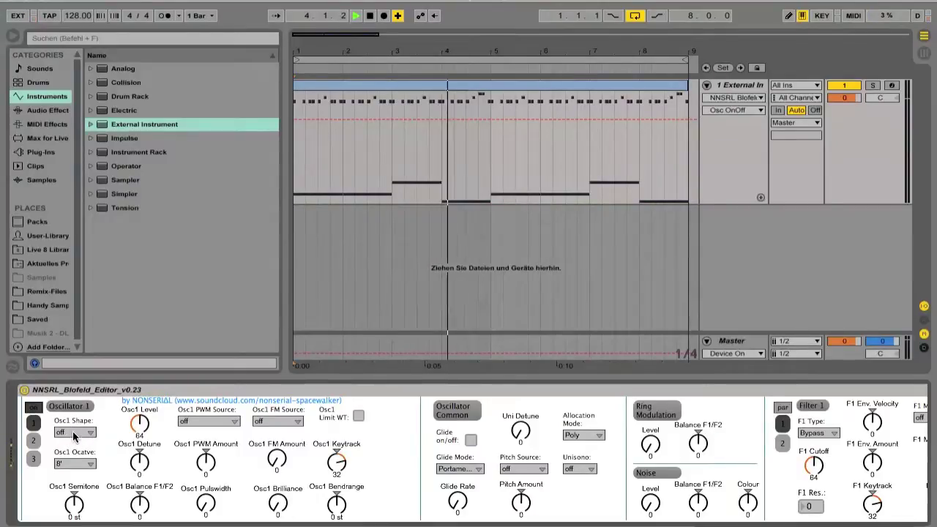
{"action": "key", "text": "space"}
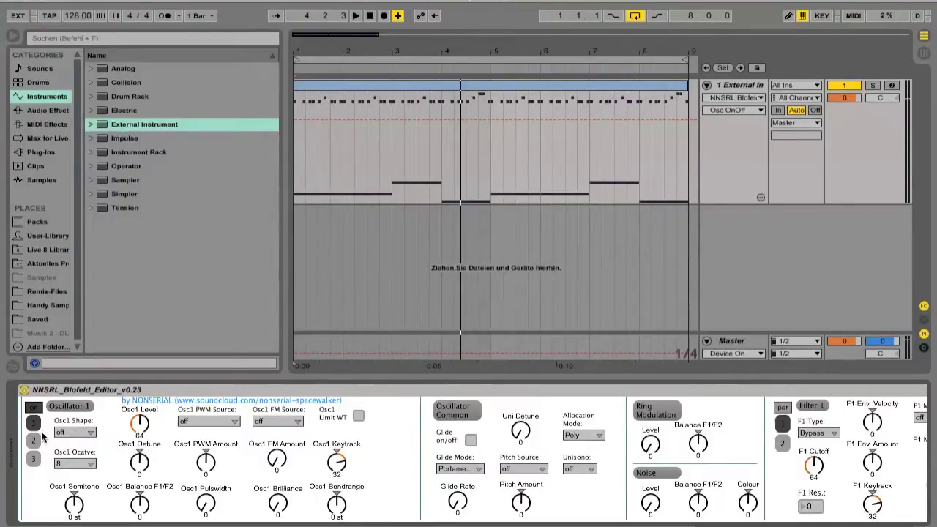
- Set Oscillator 1's shape to WindSyn and, with the arrangement playing, raise its level to 127
{"action": "left_click", "coordinate": [33, 440]}
{"action": "left_click", "coordinate": [34, 424]}
{"action": "left_click", "coordinate": [62, 432]}
{"action": "scroll", "coordinate": [62, 434], "scroll_direction": "down", "scroll_amount": 10}
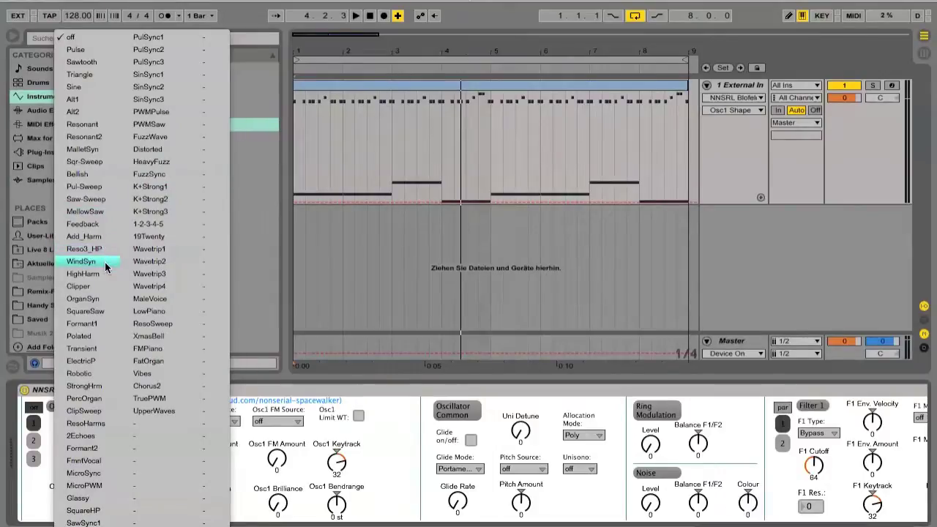
{"action": "left_click", "coordinate": [82, 262]}
{"action": "key", "text": "space"}
{"action": "left_click_drag", "start_coordinate": [139, 423], "coordinate": [139, 381]}
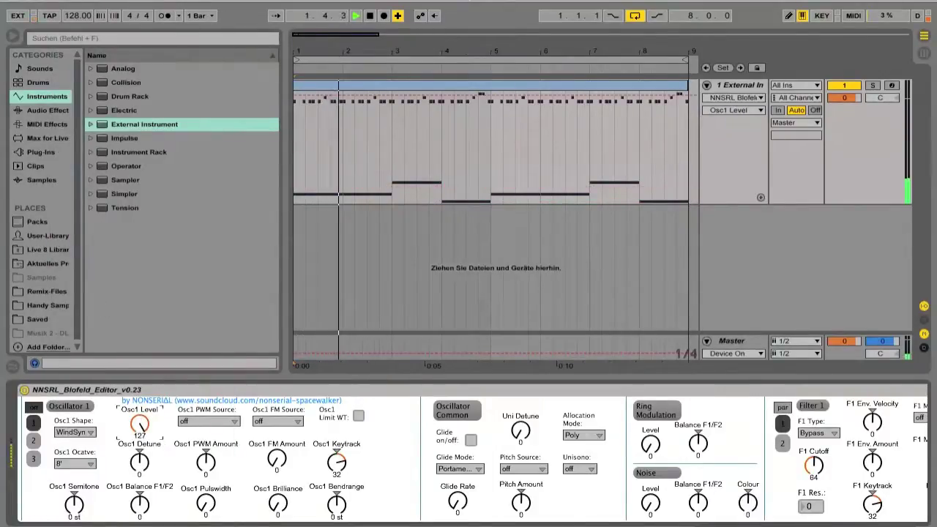
{"action": "left_click", "coordinate": [58, 463]}
{"action": "left_click", "coordinate": [61, 414]}
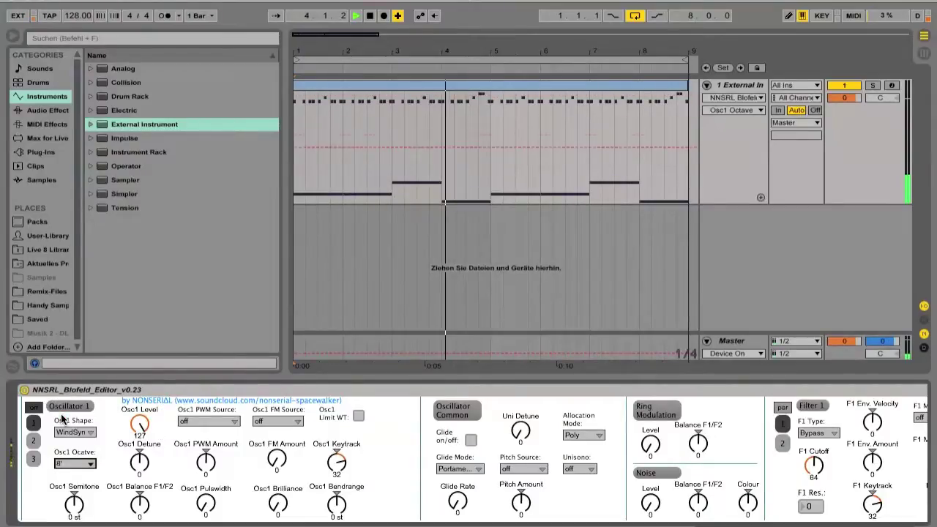
- Set Oscillator 2's shape to Sawtooth and adjust its level to around 122
{"action": "left_click", "coordinate": [33, 440]}
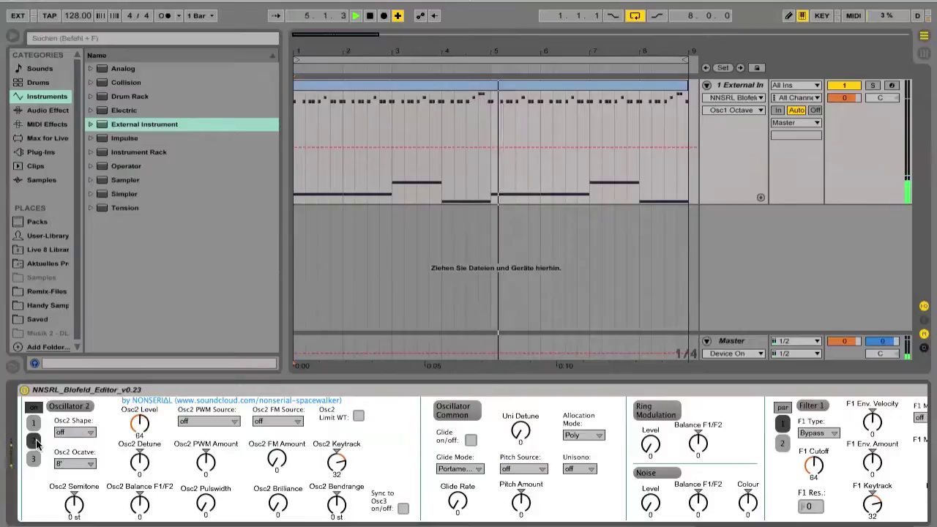
{"action": "left_click", "coordinate": [65, 432]}
{"action": "left_click", "coordinate": [86, 470]}
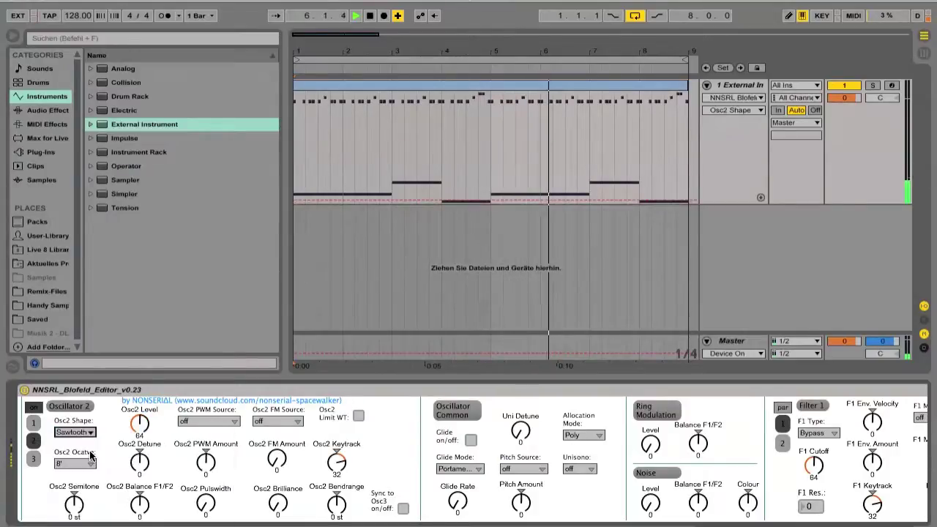
{"action": "left_click_drag", "start_coordinate": [128, 431], "coordinate": [128, 395]}
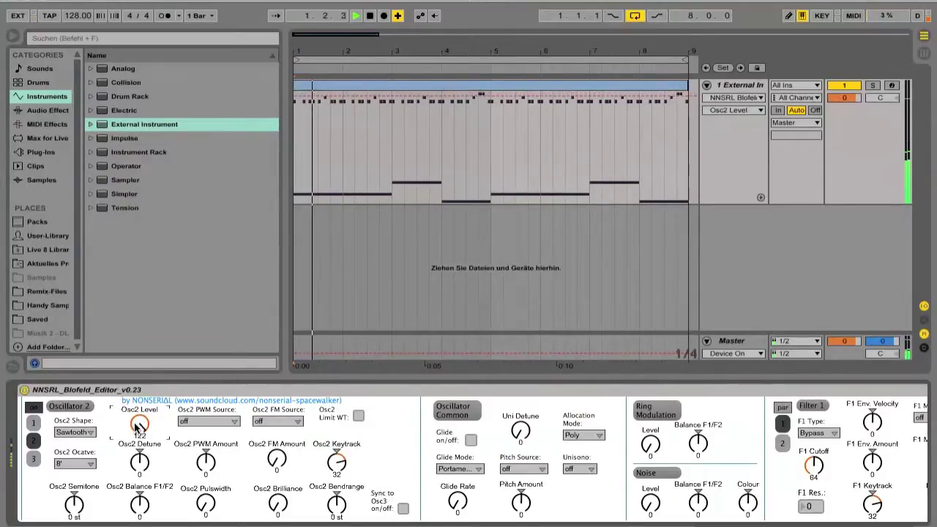
{"action": "mouse_move", "coordinate": [137, 426]}
{"action": "left_mouse_down"}
{"action": "mouse_move", "coordinate": [145, 419]}
{"action": "mouse_move", "coordinate": [137, 435]}
{"action": "left_mouse_up"}
- Try the Alt2 shape on Oscillator 2 with its level at 127, and return the shape to Sawtooth
{"action": "left_click", "coordinate": [86, 434]}
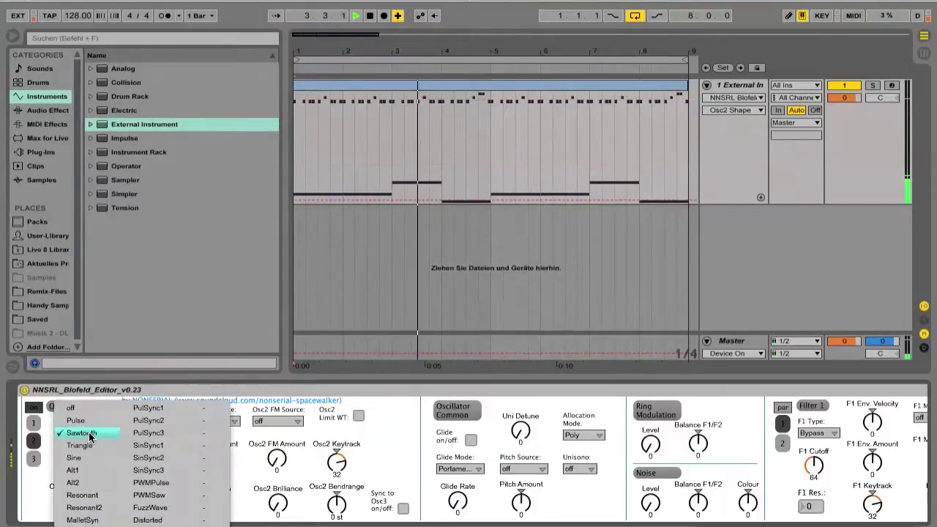
{"action": "left_click", "coordinate": [73, 482]}
{"action": "left_click_drag", "start_coordinate": [139, 425], "coordinate": [139, 419]}
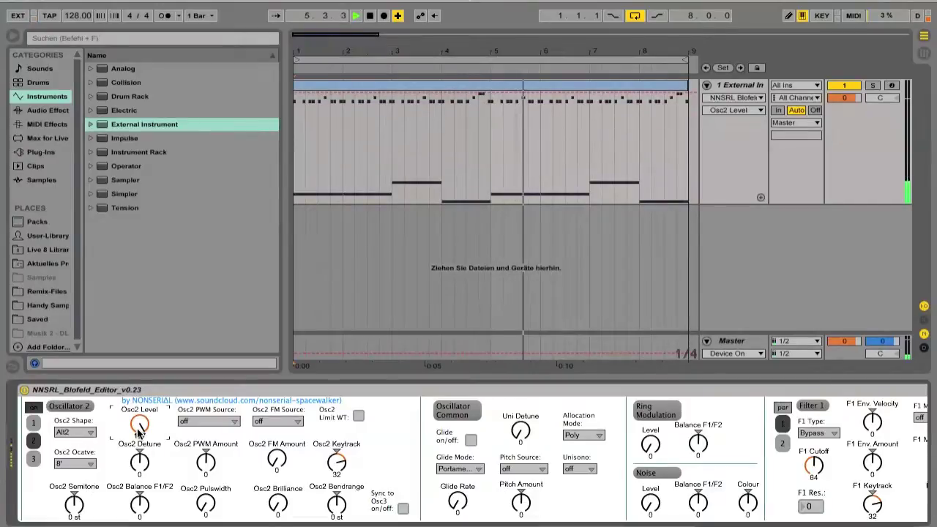
{"action": "left_click", "coordinate": [87, 432]}
{"action": "left_click", "coordinate": [81, 382]}
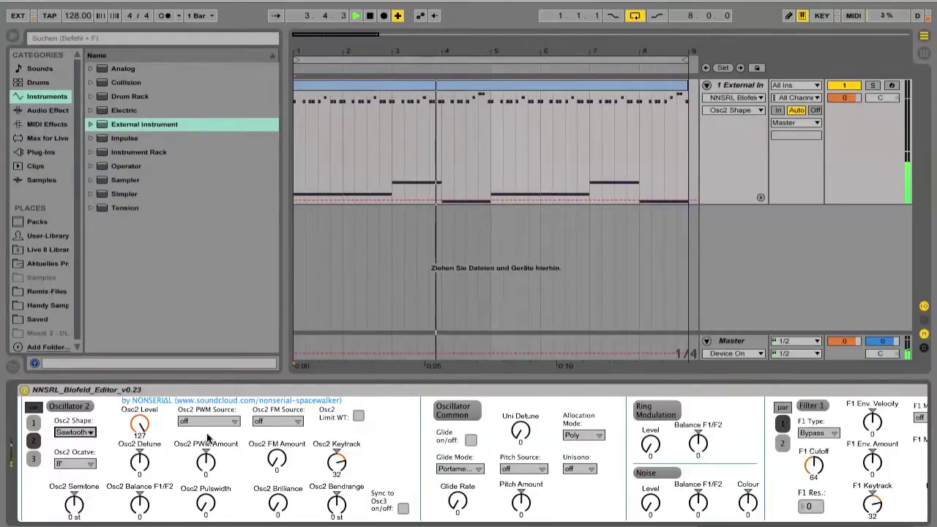
- Set Oscillator 2's FM Amount to 59
{"action": "left_click", "coordinate": [211, 508]}
{"action": "left_click_drag", "start_coordinate": [277, 459], "coordinate": [277, 415]}
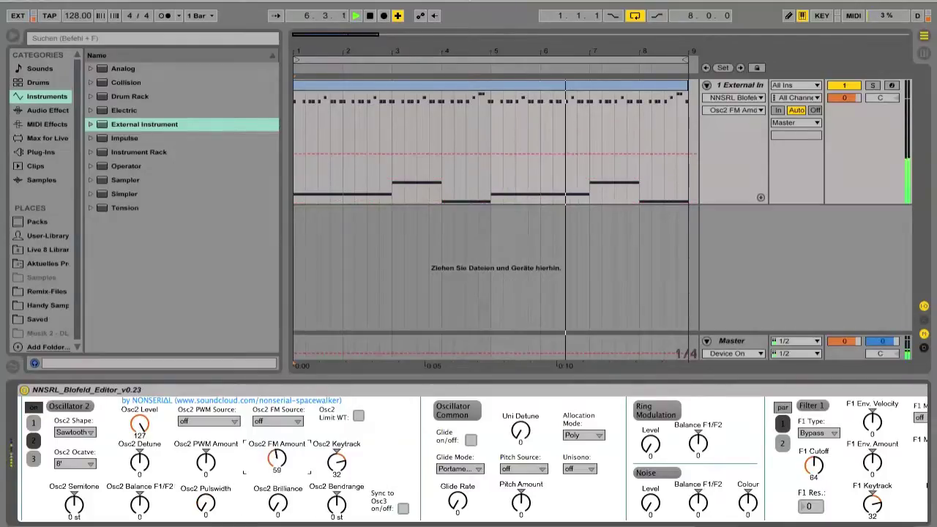
- Try different Semitone and Balance F1/F2 settings on Oscillator 2, returning both to 0
{"action": "left_click", "coordinate": [341, 462]}
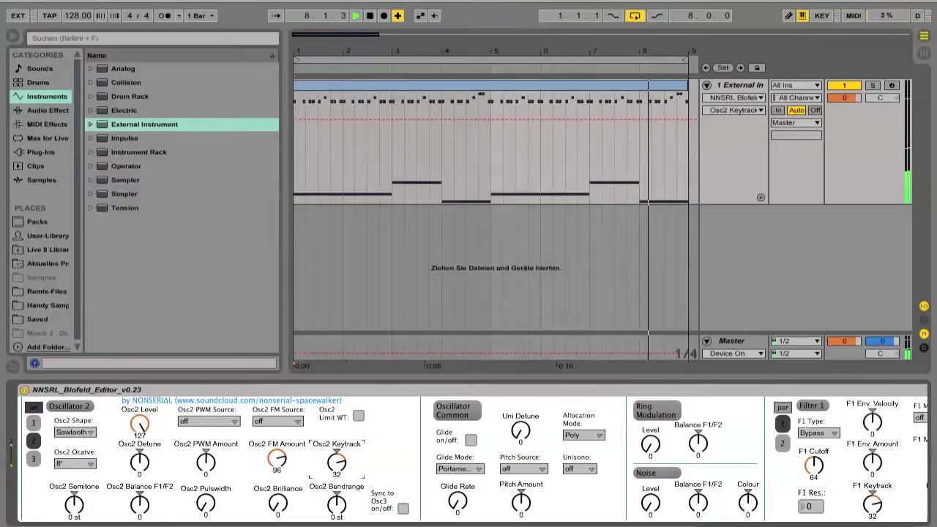
{"action": "left_click_drag", "start_coordinate": [74, 503], "coordinate": [75, 505]}
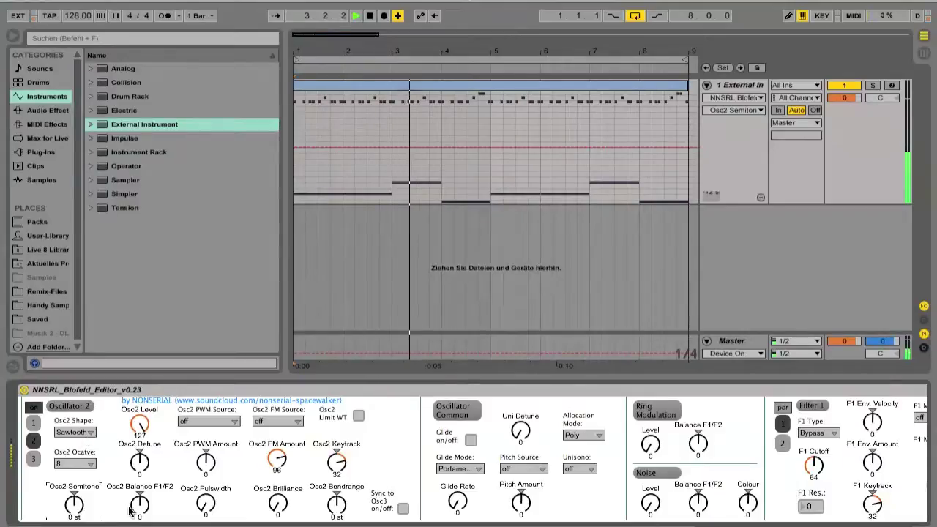
{"action": "left_click_drag", "start_coordinate": [139, 503], "coordinate": [139, 511]}
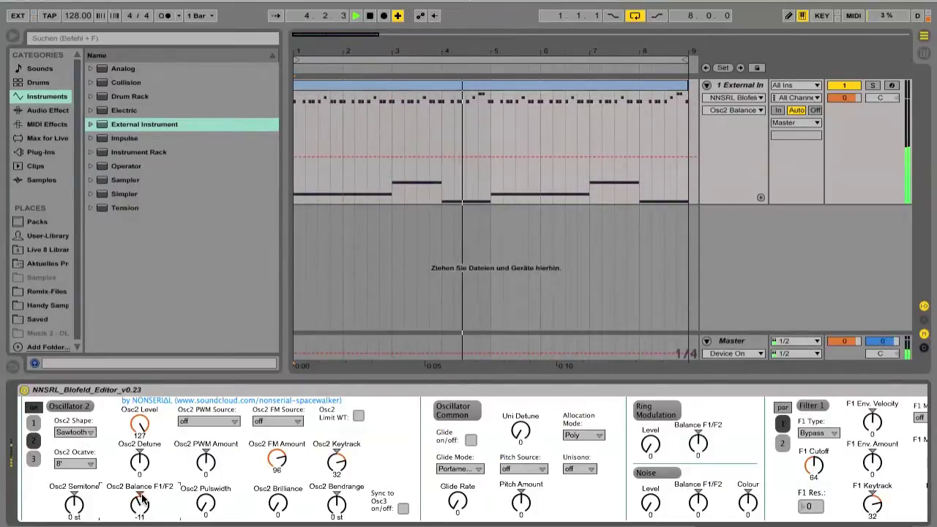
- Switch Oscillator 2 to the Pulse shape with a pulse width of 124, synced to Oscillator 3
{"action": "left_click", "coordinate": [91, 434]}
{"action": "left_click", "coordinate": [82, 421]}
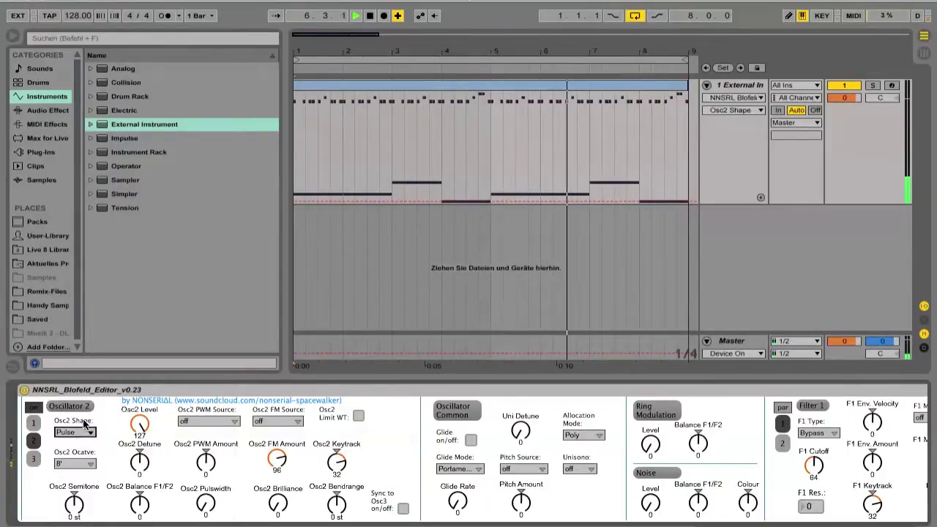
{"action": "left_click_drag", "start_coordinate": [206, 503], "coordinate": [401, 518]}
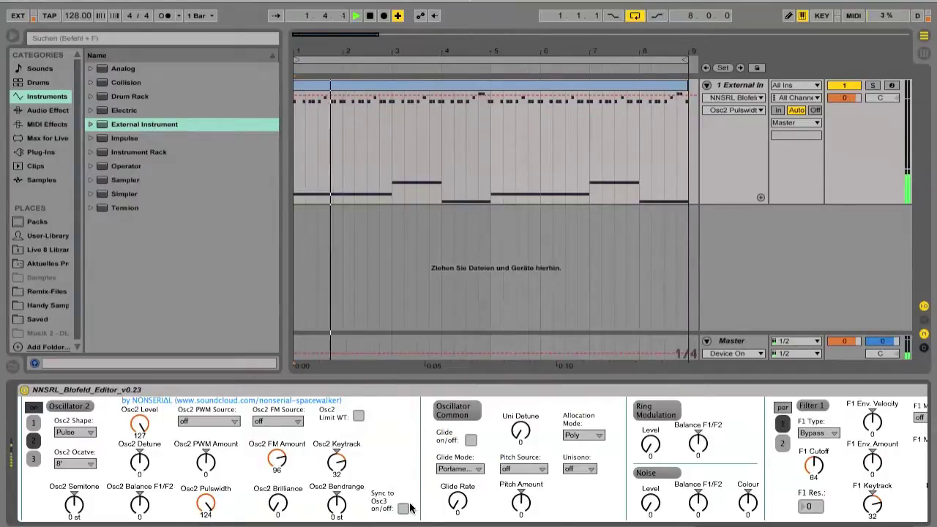
- Set Oscillator 3's octave to 16' and its shape to Triangle
{"action": "left_click", "coordinate": [33, 459]}
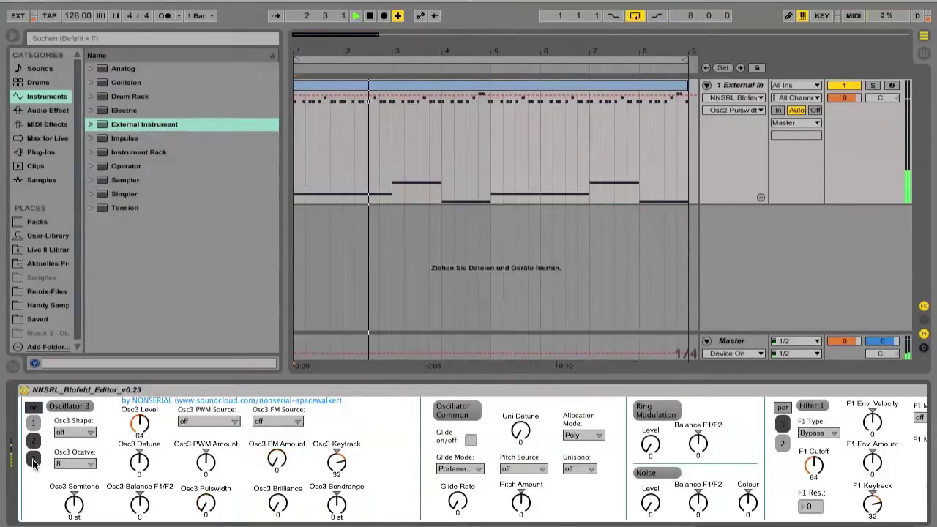
{"action": "left_click", "coordinate": [73, 463]}
{"action": "left_click", "coordinate": [71, 389]}
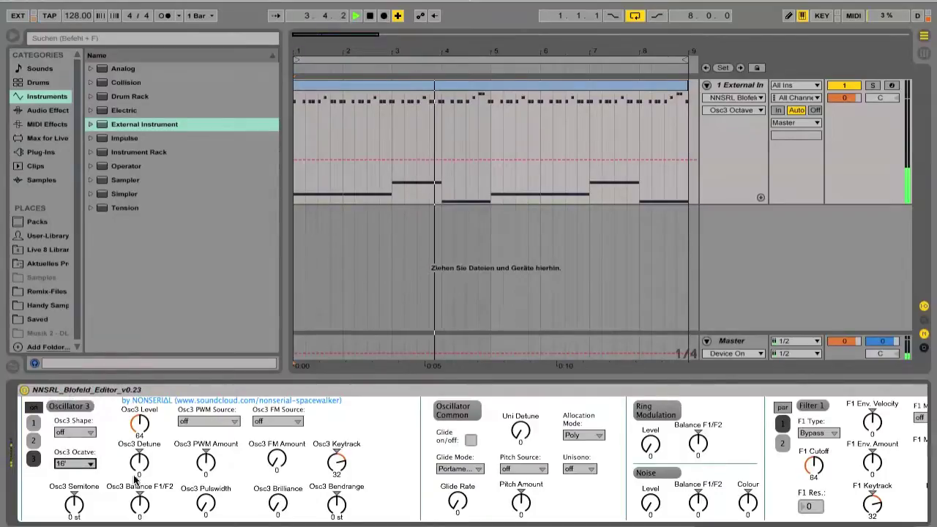
{"action": "left_click", "coordinate": [84, 431]}
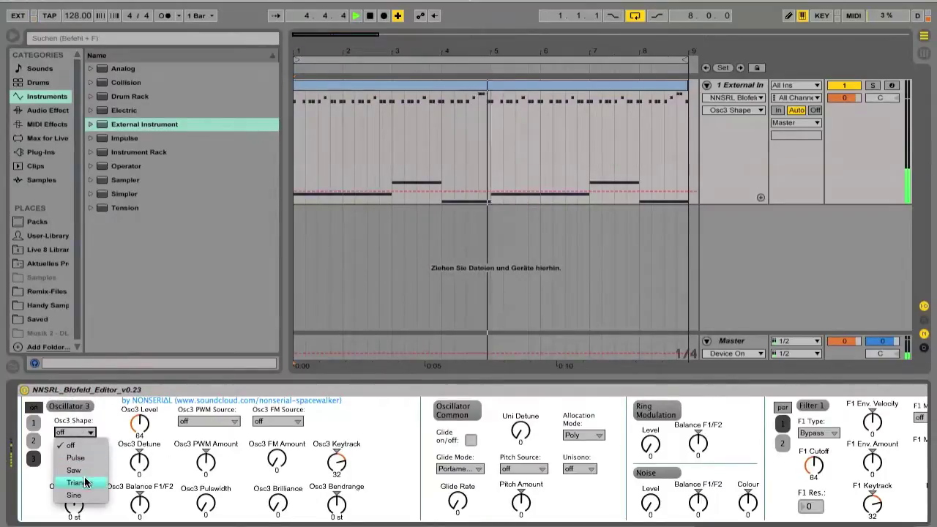
{"action": "left_click", "coordinate": [84, 477]}
- Raise Oscillator 3's level to 127 and detune it slightly, to about 5, keeping its semitone at 0
{"action": "left_click_drag", "start_coordinate": [74, 504], "coordinate": [74, 498]}
{"action": "left_click", "coordinate": [129, 436]}
{"action": "left_click_drag", "start_coordinate": [139, 426], "coordinate": [140, 427]}
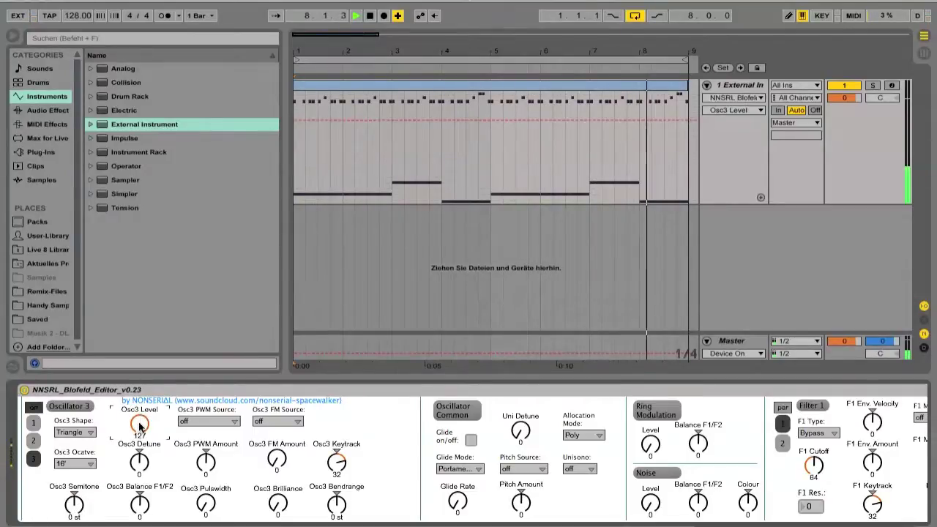
{"action": "left_click", "coordinate": [140, 463]}
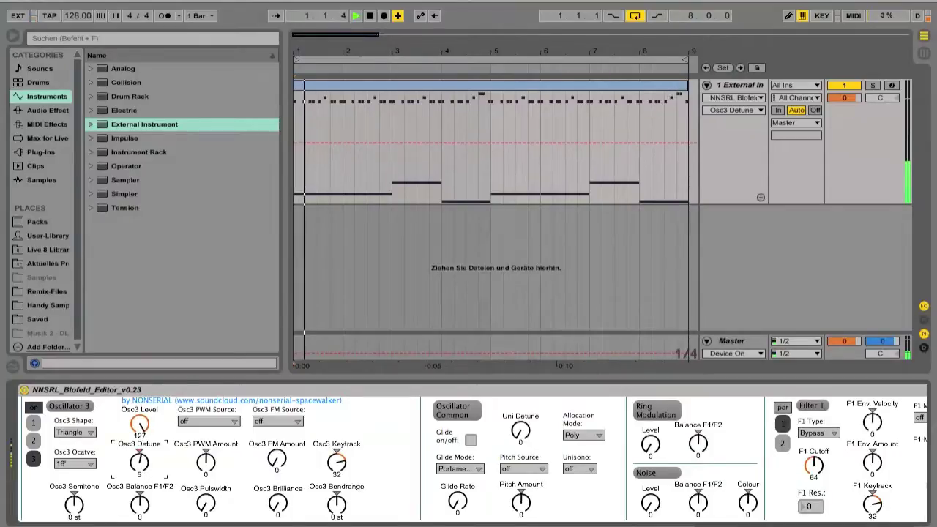
- Set Oscillator 2's octave to 4' and its detune to 5
{"action": "left_click", "coordinate": [33, 440]}
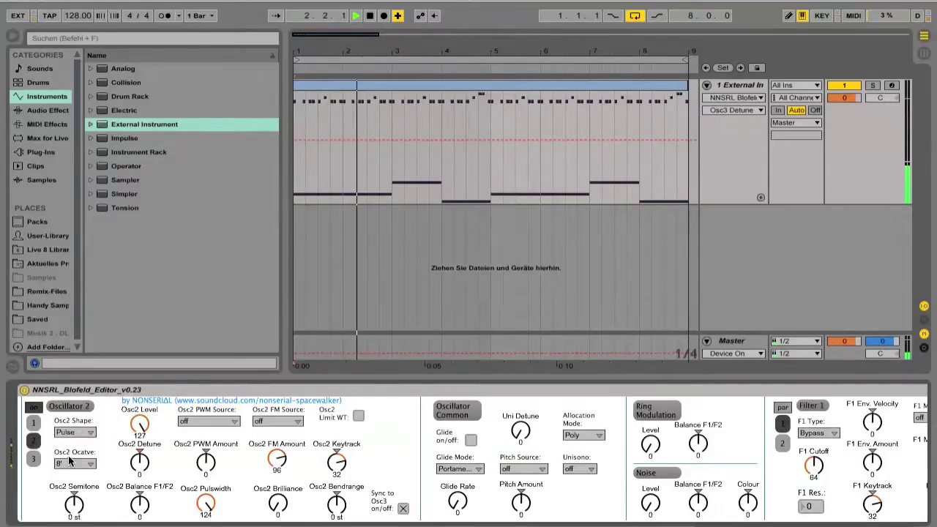
{"action": "left_click", "coordinate": [91, 465]}
{"action": "left_click", "coordinate": [87, 416]}
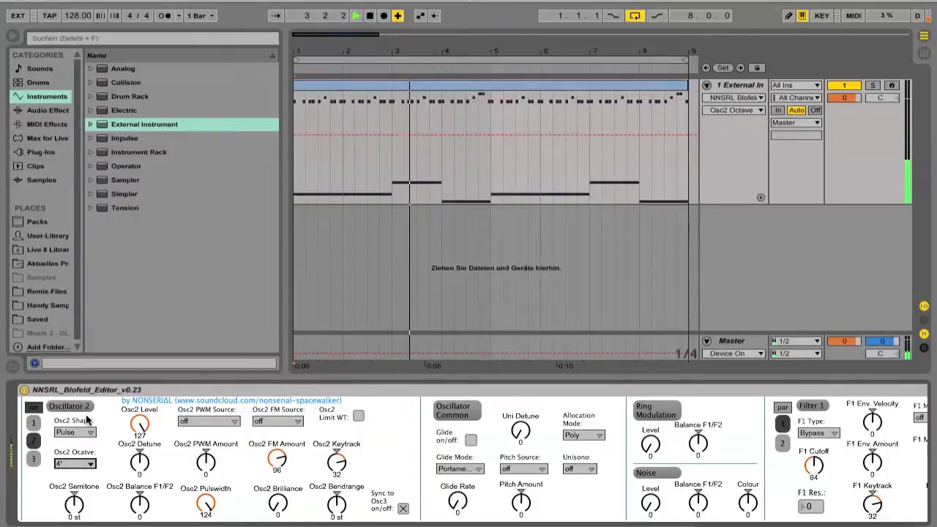
{"action": "mouse_move", "coordinate": [139, 460]}
{"action": "left_mouse_down"}
{"action": "mouse_move", "coordinate": [139, 469]}
{"action": "mouse_move", "coordinate": [139, 443]}
{"action": "left_mouse_up"}
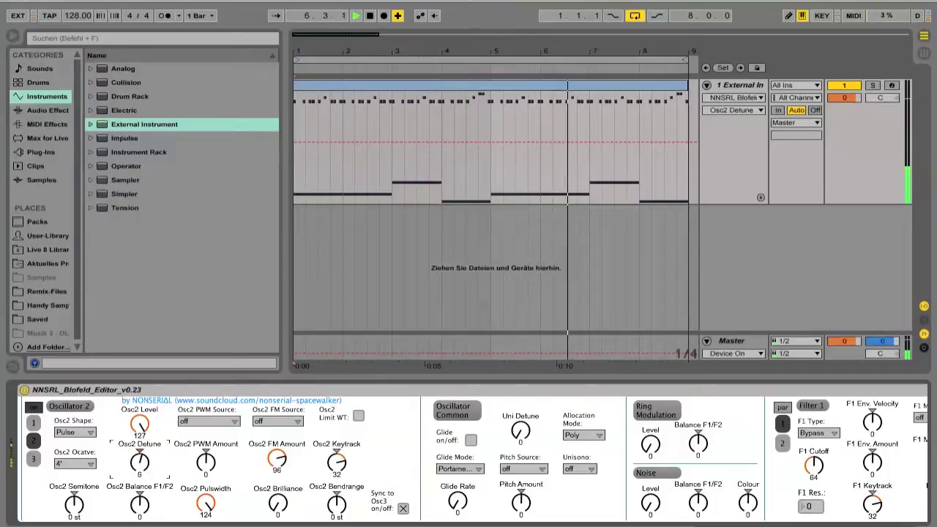
- Assign LFO1 as Oscillator 2's FM source with an FM Amount of 20
{"action": "mouse_move", "coordinate": [280, 459]}
{"action": "left_mouse_down"}
{"action": "mouse_move", "coordinate": [279, 475]}
{"action": "mouse_move", "coordinate": [283, 459]}
{"action": "left_mouse_up"}
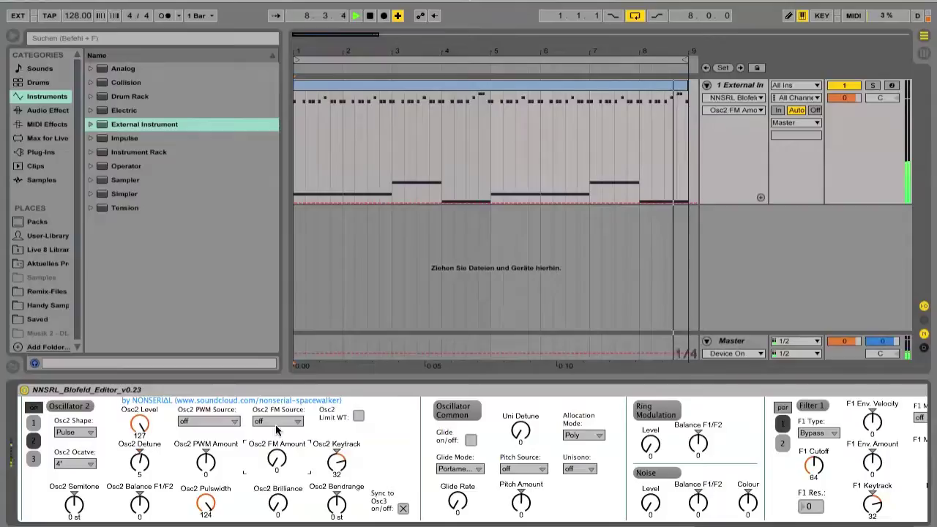
{"action": "left_click", "coordinate": [276, 421]}
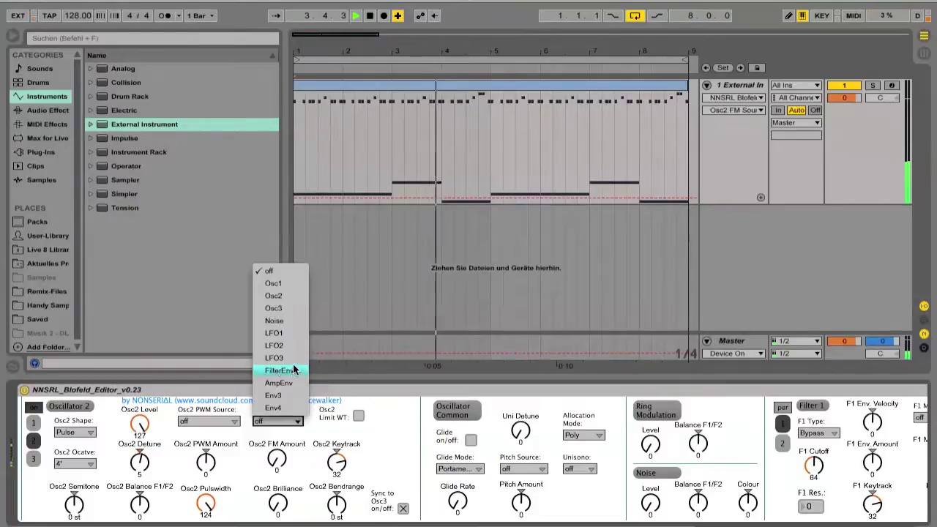
{"action": "left_click", "coordinate": [292, 332]}
{"action": "left_click_drag", "start_coordinate": [277, 462], "coordinate": [277, 425]}
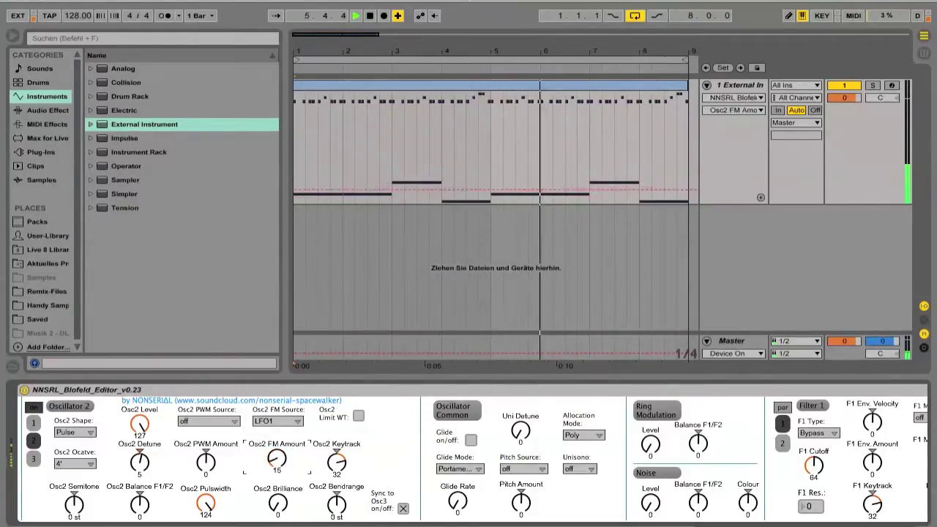
{"action": "left_click", "coordinate": [278, 421]}
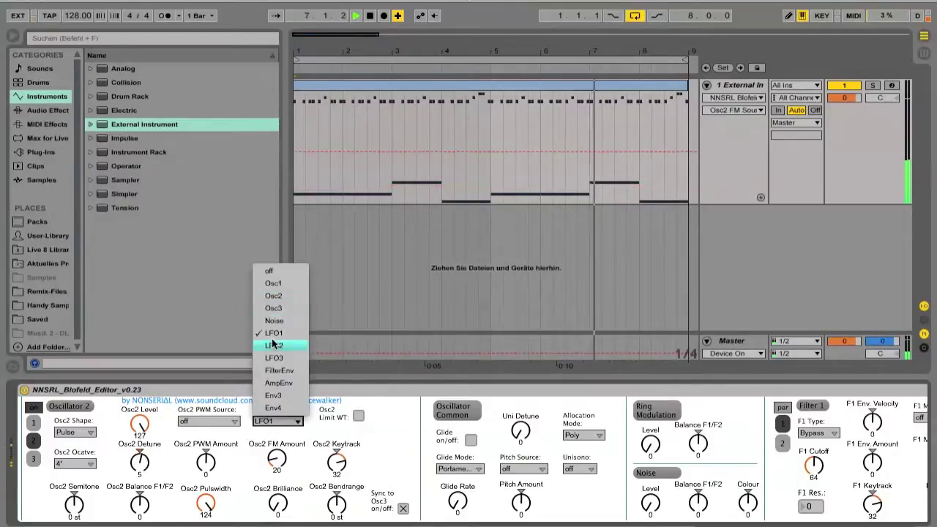
{"action": "left_click", "coordinate": [273, 341]}
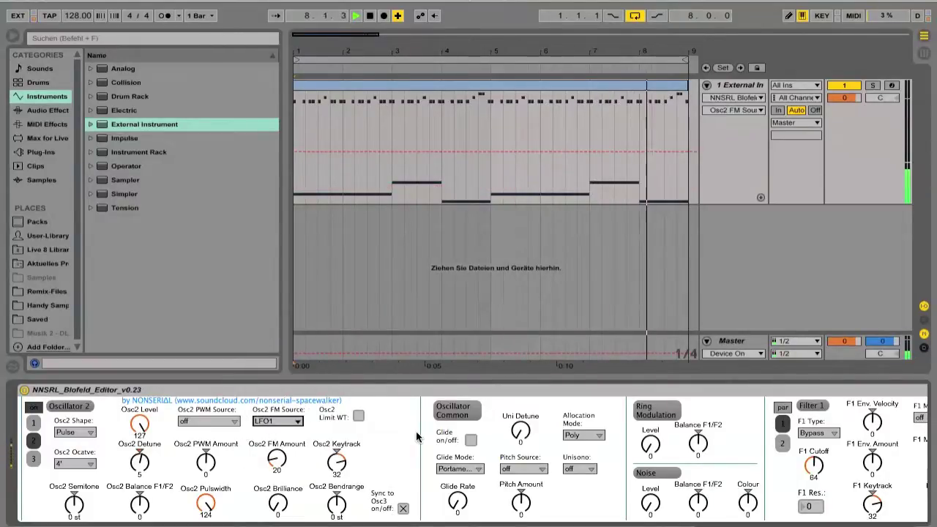
- Enable Sync and Clocked on LFO1 and set its speed to 50
{"action": "scroll", "coordinate": [416, 431], "scroll_direction": "right", "scroll_amount": 15}
{"action": "scroll", "coordinate": [418, 437], "scroll_direction": "left", "scroll_amount": 12}
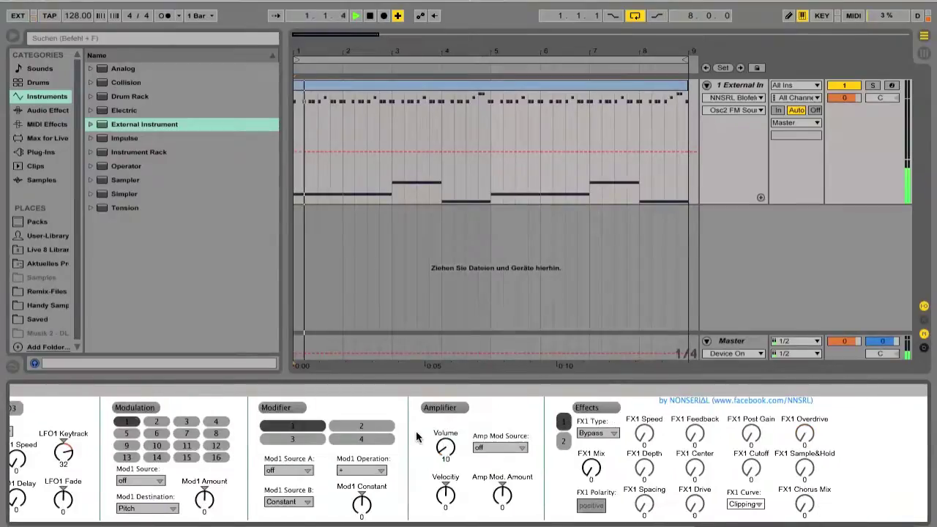
{"action": "mouse_move", "coordinate": [411, 459]}
{"action": "left_mouse_down"}
{"action": "mouse_move", "coordinate": [411, 439]}
{"action": "mouse_move", "coordinate": [412, 448]}
{"action": "left_mouse_up"}
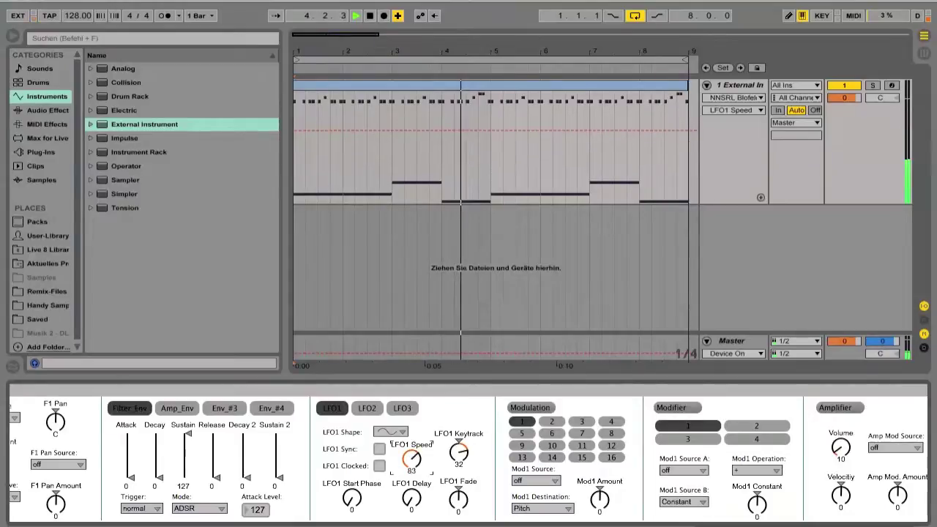
{"action": "left_click", "coordinate": [381, 450]}
{"action": "left_click", "coordinate": [382, 467]}
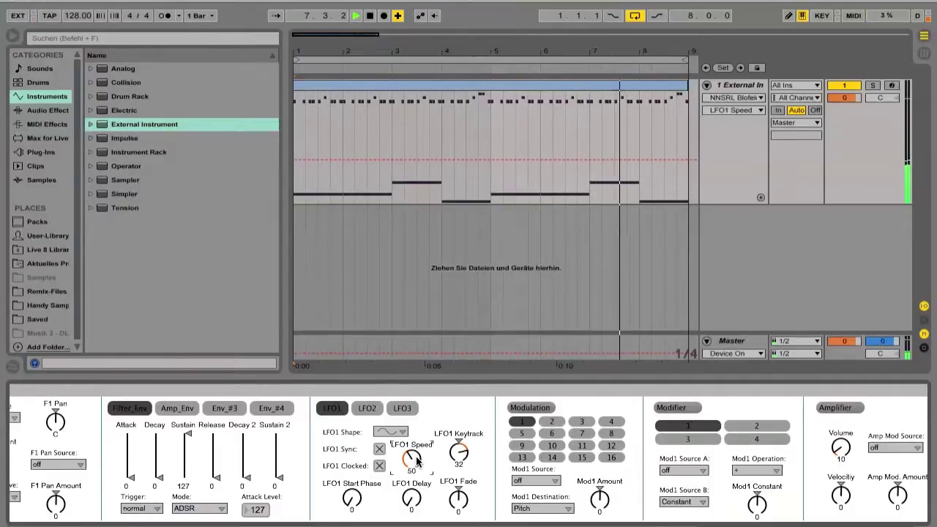
- Lower Oscillator 2's FM Amount to 2
{"action": "scroll", "coordinate": [416, 459], "scroll_direction": "left", "scroll_amount": 10}
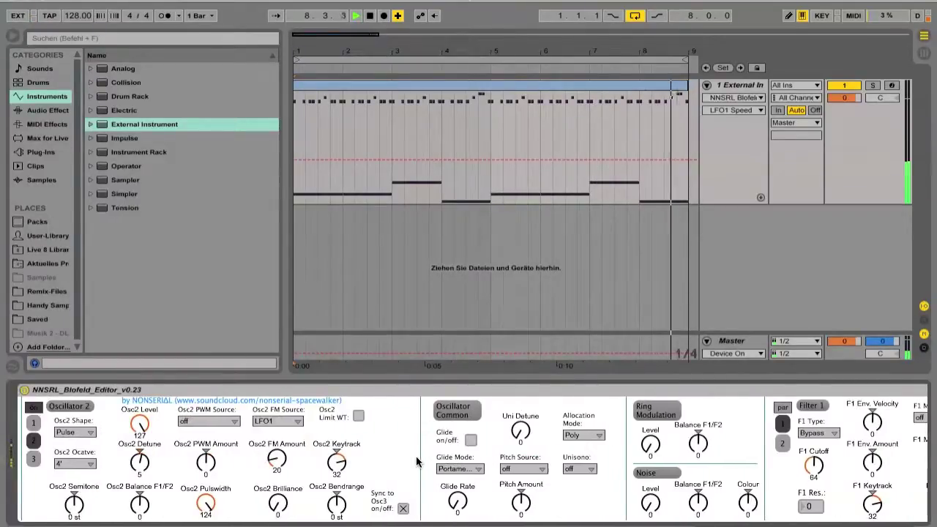
{"action": "left_click", "coordinate": [276, 461]}
{"action": "mouse_move", "coordinate": [277, 467]}
{"action": "left_mouse_down"}
{"action": "mouse_move", "coordinate": [277, 483]}
{"action": "mouse_move", "coordinate": [277, 461]}
{"action": "left_mouse_up"}
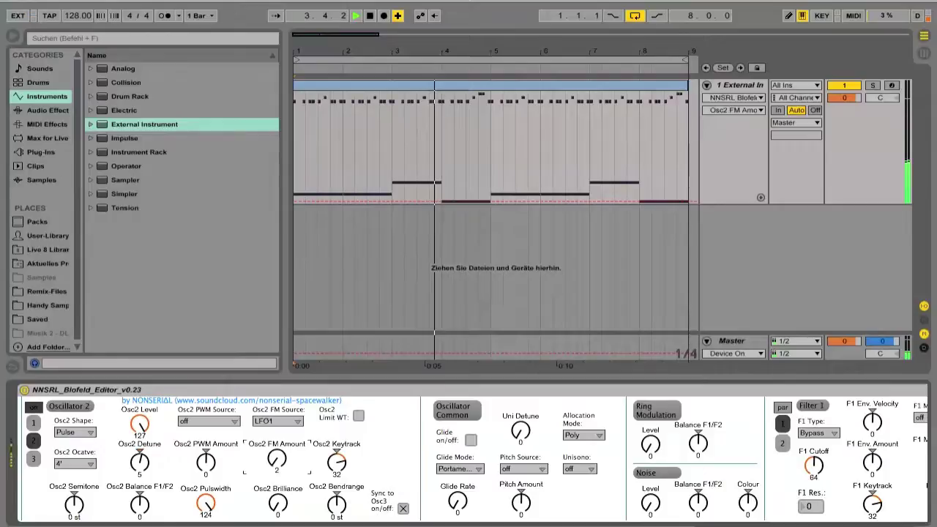
- Assign LFO3 as Oscillator 2's PWM source and raise the PWM Amount
{"action": "left_click", "coordinate": [208, 421]}
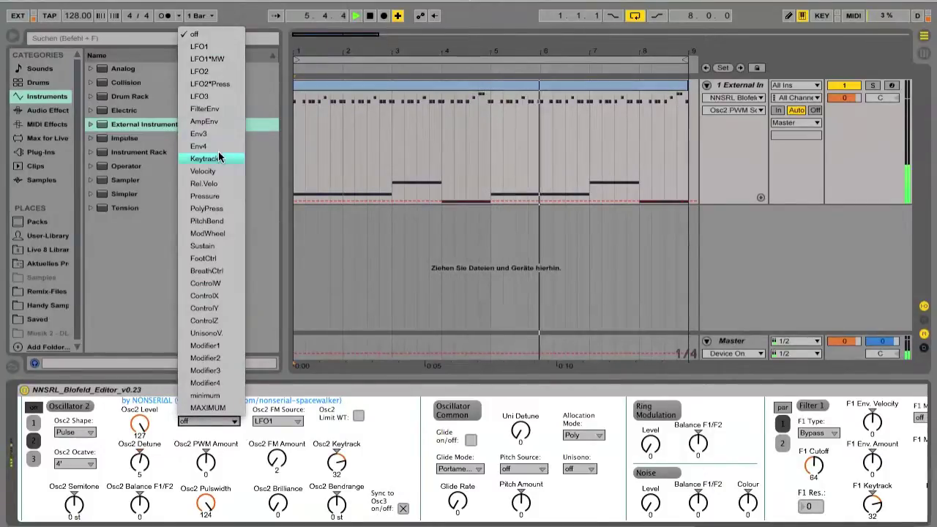
{"action": "left_click", "coordinate": [220, 110]}
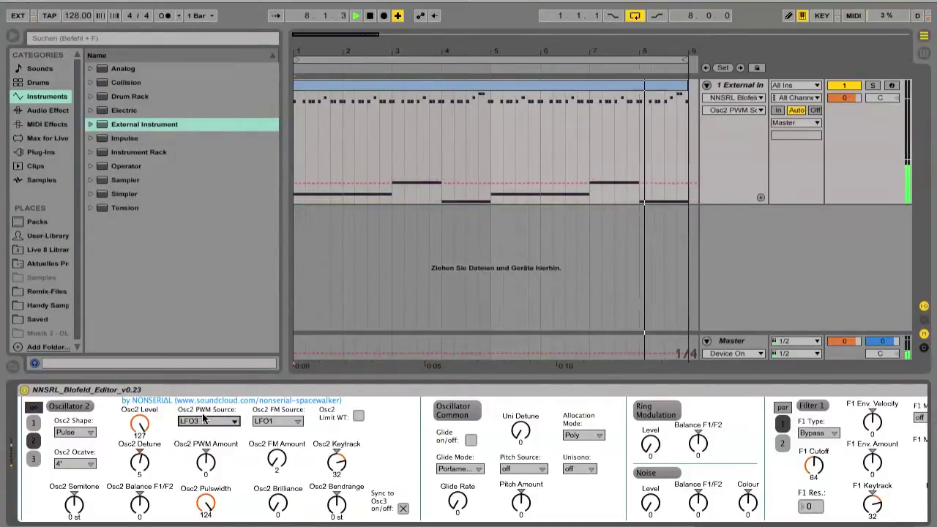
{"action": "left_click_drag", "start_coordinate": [206, 461], "coordinate": [206, 425]}
- Set the filter envelope's decay to 60 and try a low sustain, returning sustain to 127
{"action": "scroll", "coordinate": [207, 470], "scroll_direction": "right", "scroll_amount": 10}
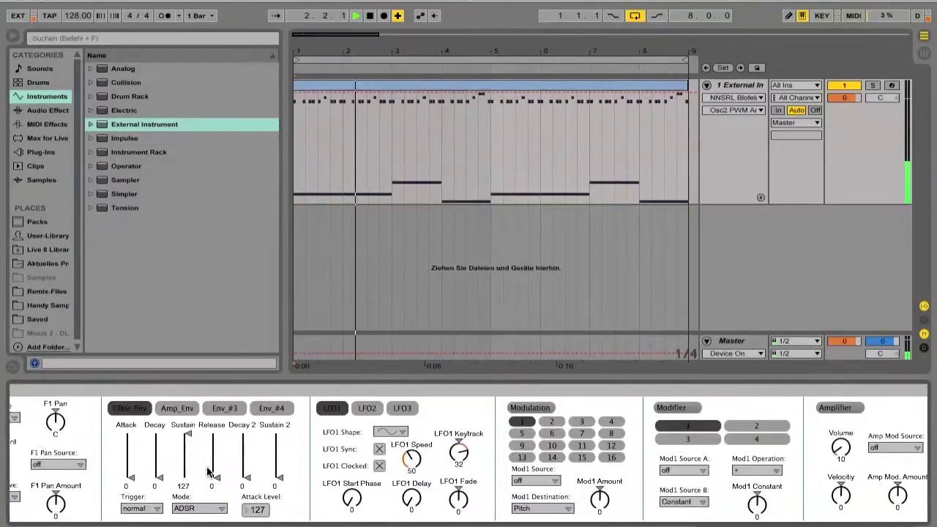
{"action": "left_click", "coordinate": [144, 437]}
{"action": "mouse_move", "coordinate": [145, 438]}
{"action": "left_mouse_down"}
{"action": "mouse_move", "coordinate": [145, 477]}
{"action": "mouse_move", "coordinate": [115, 457]}
{"action": "mouse_move", "coordinate": [145, 434]}
{"action": "left_mouse_up"}
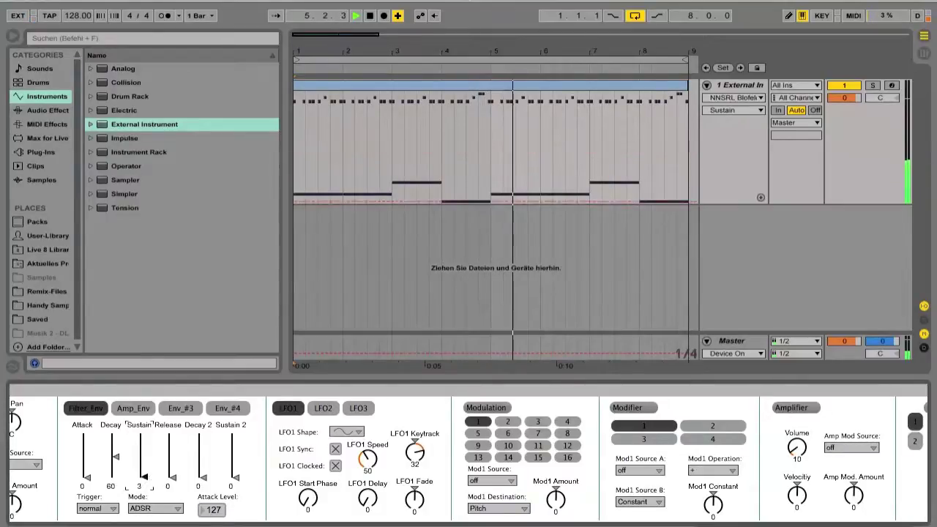
- Set Filter 1 to the LP24dB type with the cutoff at 95 and the resonance at 99
{"action": "scroll", "coordinate": [246, 489], "scroll_direction": "left", "scroll_amount": 10}
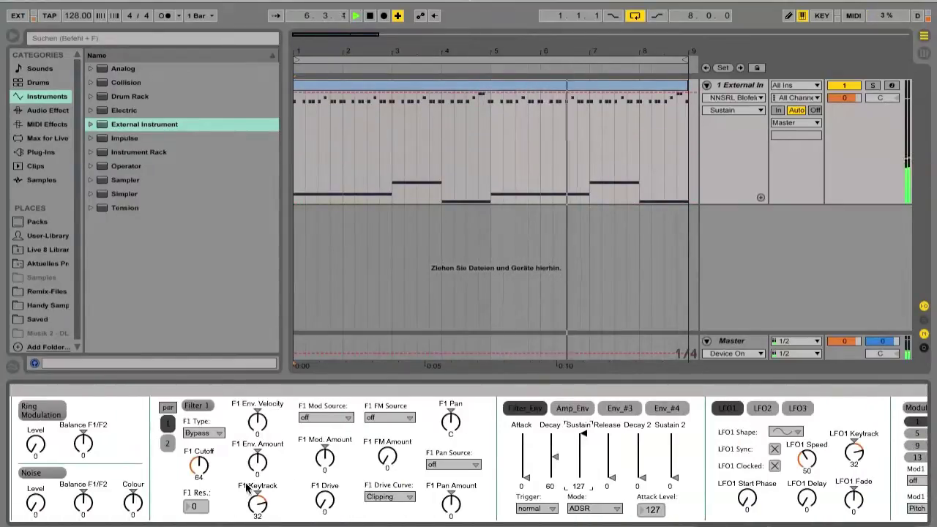
{"action": "left_click", "coordinate": [200, 466]}
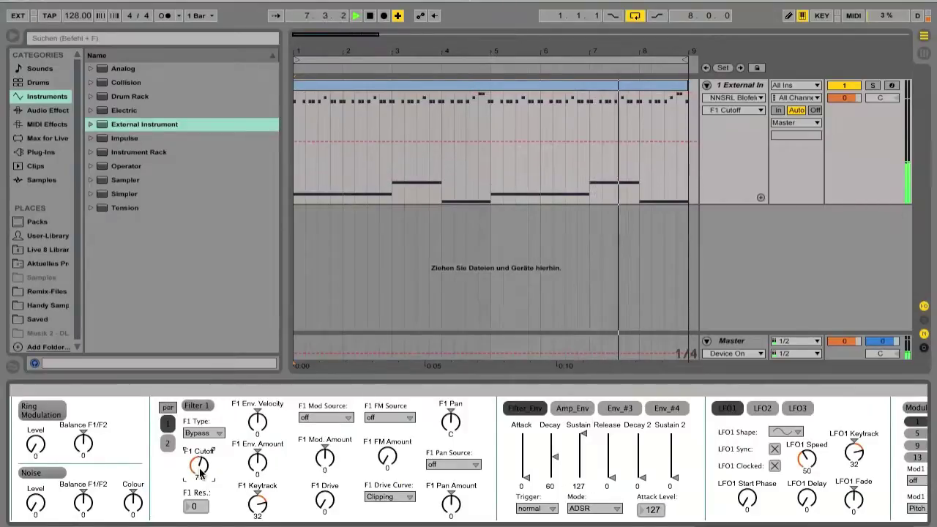
{"action": "left_click", "coordinate": [201, 434]}
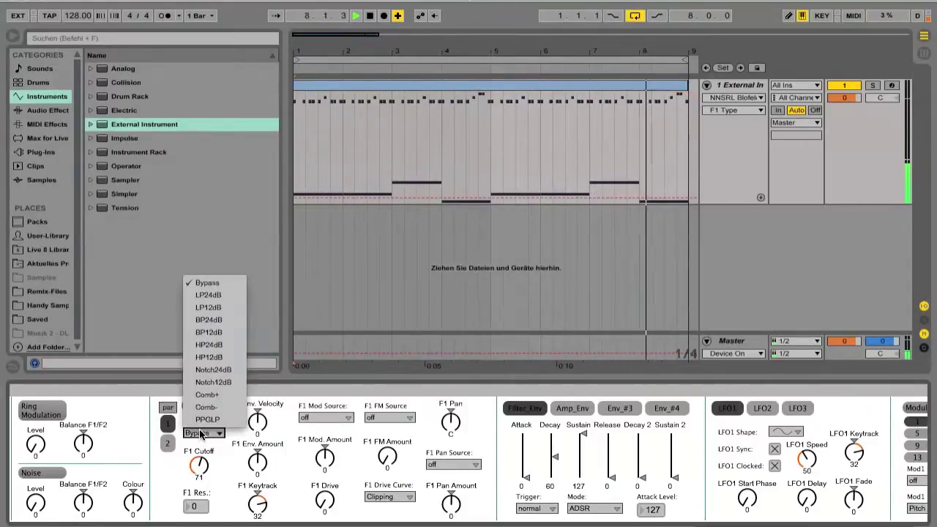
{"action": "left_click", "coordinate": [224, 295]}
{"action": "left_click", "coordinate": [193, 468]}
{"action": "left_click_drag", "start_coordinate": [194, 470], "coordinate": [193, 453]}
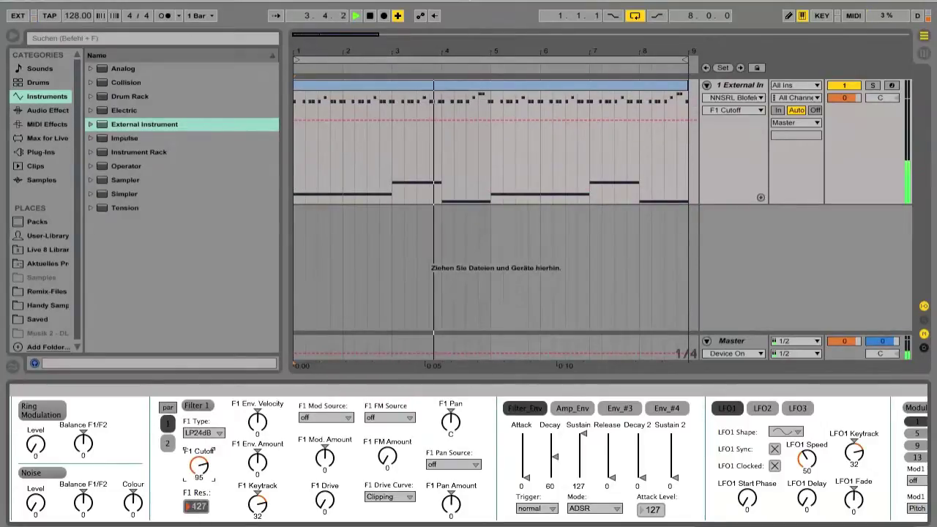
{"action": "mouse_move", "coordinate": [196, 506]}
{"action": "left_mouse_down"}
{"action": "mouse_move", "coordinate": [197, 515]}
{"action": "mouse_move", "coordinate": [202, 509]}
{"action": "left_mouse_up"}
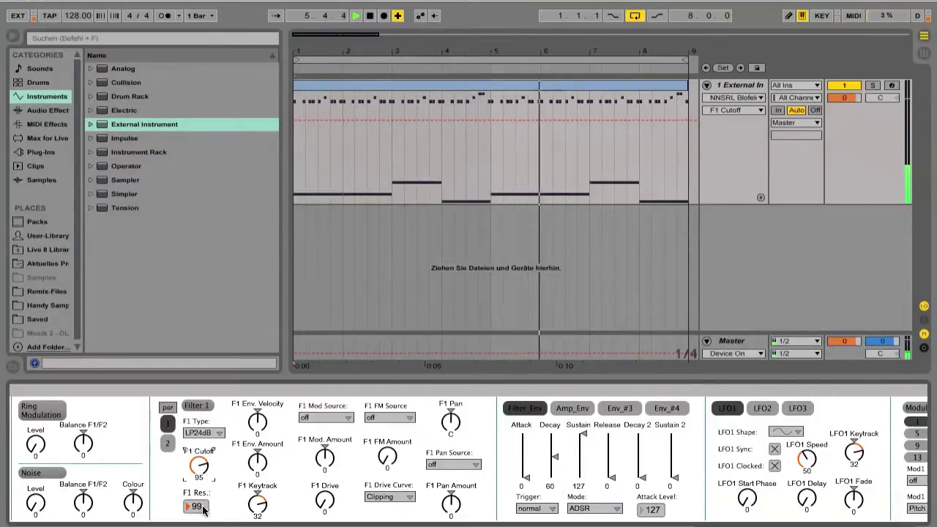
- Switch the filter routing from parallel to serial and lower Filter 1's cutoff to about 85
{"action": "left_click", "coordinate": [168, 409]}
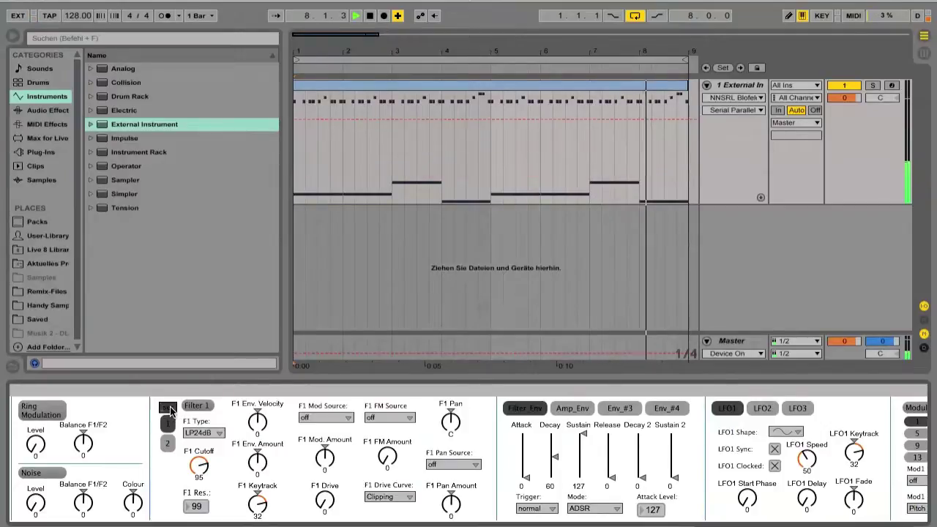
{"action": "left_click_drag", "start_coordinate": [199, 466], "coordinate": [199, 487]}
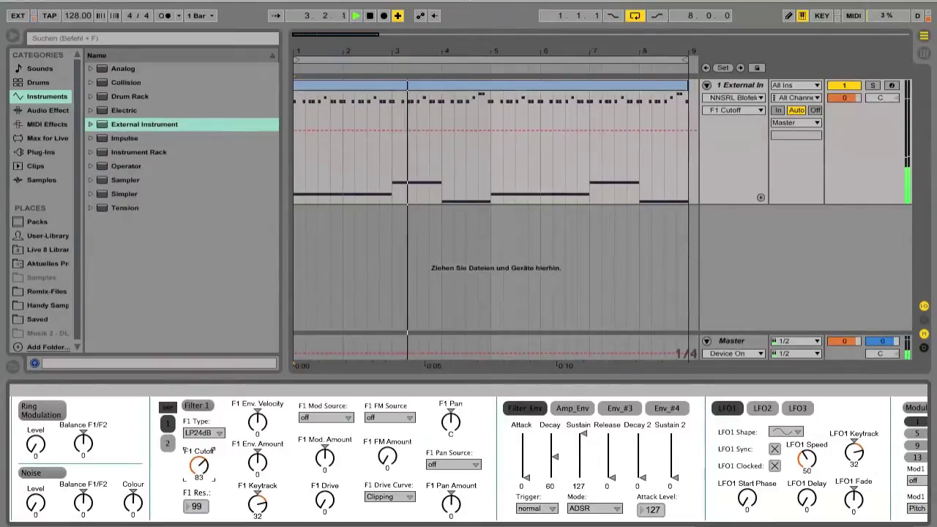
- Try the Hard drive curve on Filter 1 with the drive at 30, raising it to 55
{"action": "mouse_move", "coordinate": [324, 500]}
{"action": "left_mouse_down"}
{"action": "mouse_move", "coordinate": [324, 476]}
{"action": "mouse_move", "coordinate": [325, 499]}
{"action": "left_mouse_up"}
{"action": "left_click", "coordinate": [409, 501]}
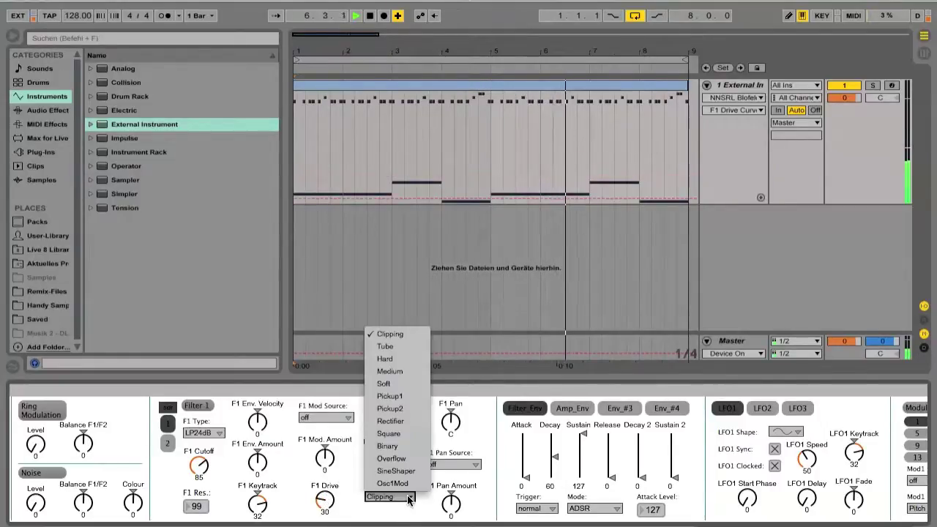
{"action": "left_click", "coordinate": [405, 372]}
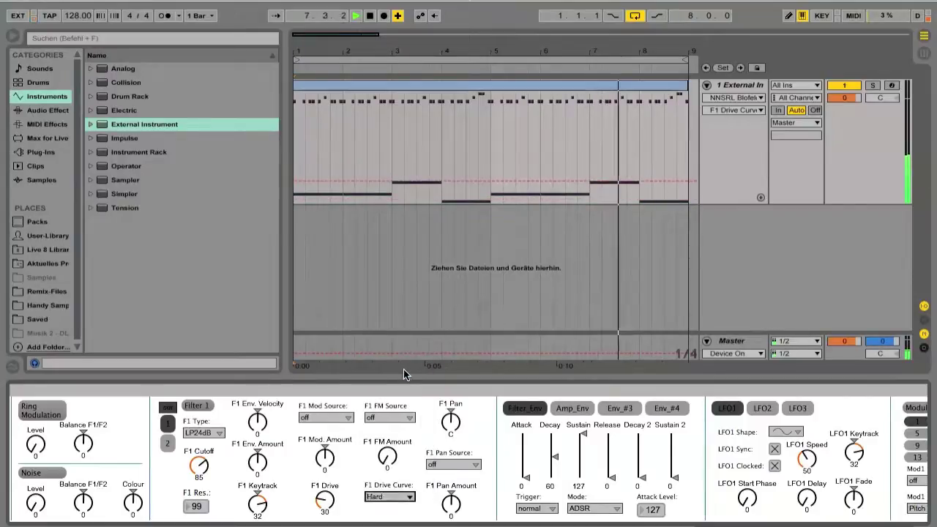
{"action": "mouse_move", "coordinate": [325, 500]}
{"action": "left_mouse_down"}
{"action": "mouse_move", "coordinate": [325, 468]}
{"action": "mouse_move", "coordinate": [325, 483]}
{"action": "left_mouse_up"}
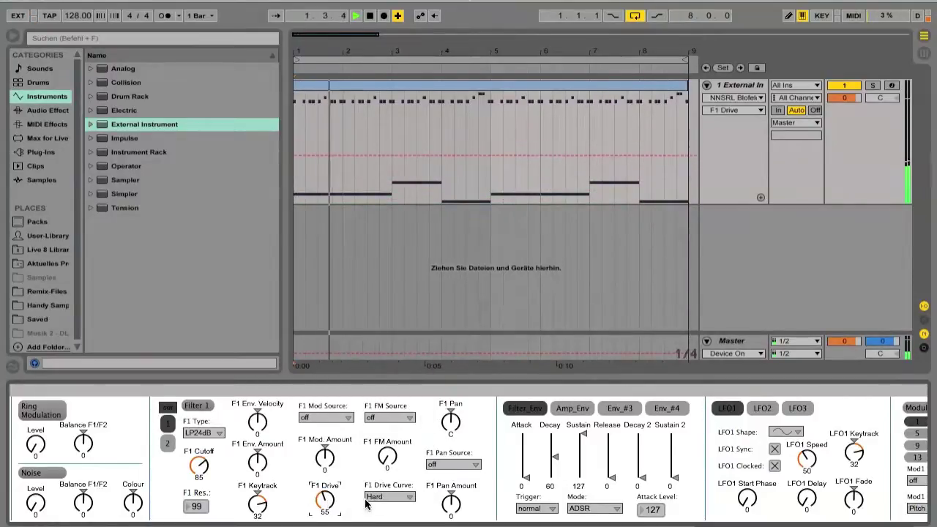
- Switch Filter 1's drive curve to Tube and set its drive to 38
{"action": "left_click", "coordinate": [390, 497]}
{"action": "left_click", "coordinate": [382, 346]}
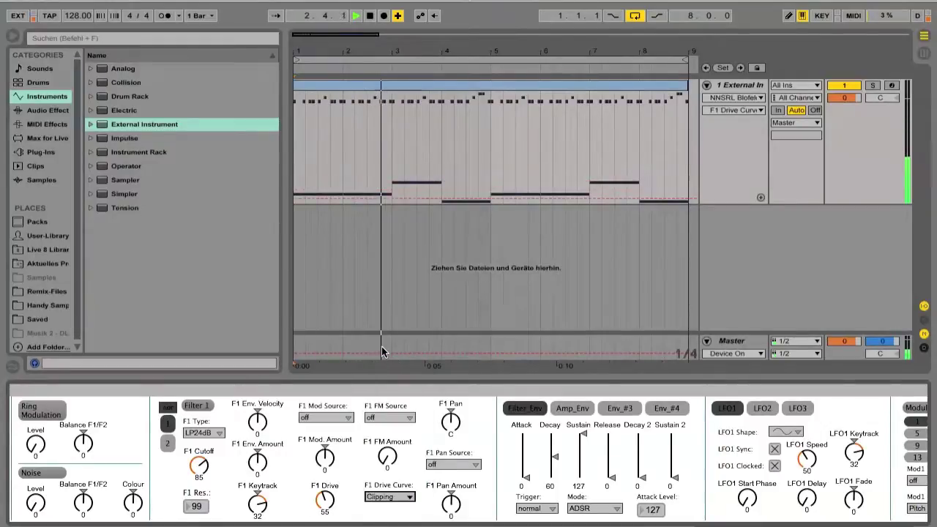
{"action": "left_click", "coordinate": [326, 499]}
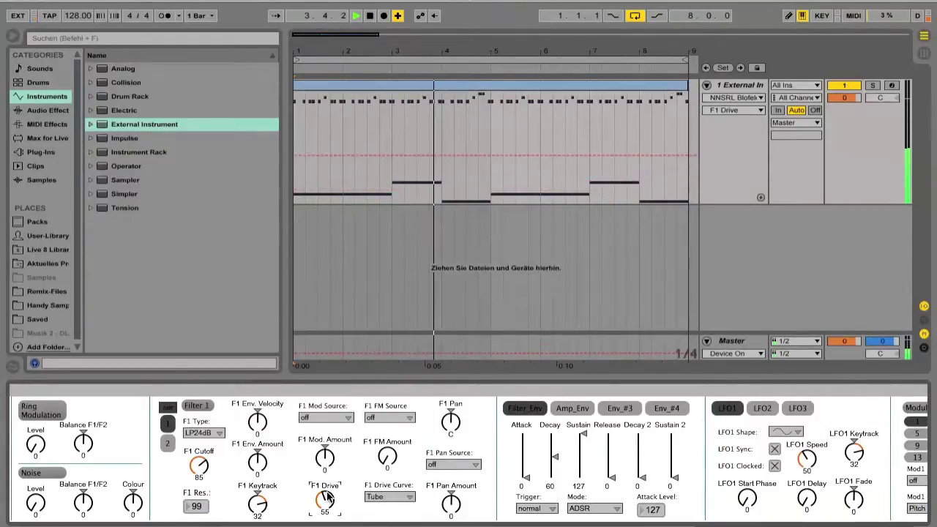
{"action": "left_click_drag", "start_coordinate": [326, 499], "coordinate": [325, 512]}
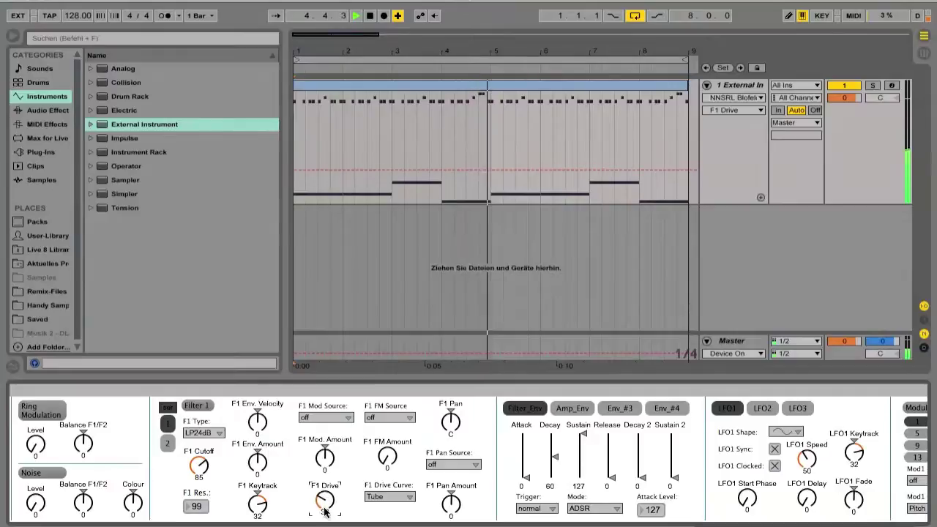
- Assign LFO1 as Filter 1's modulation source and set the modulation amount to 28
{"action": "left_click", "coordinate": [323, 417]}
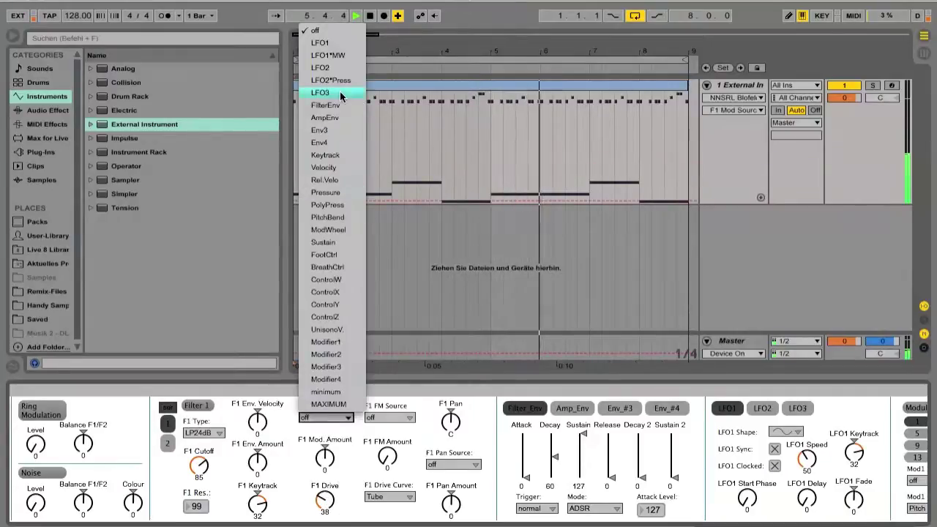
{"action": "left_click", "coordinate": [328, 43]}
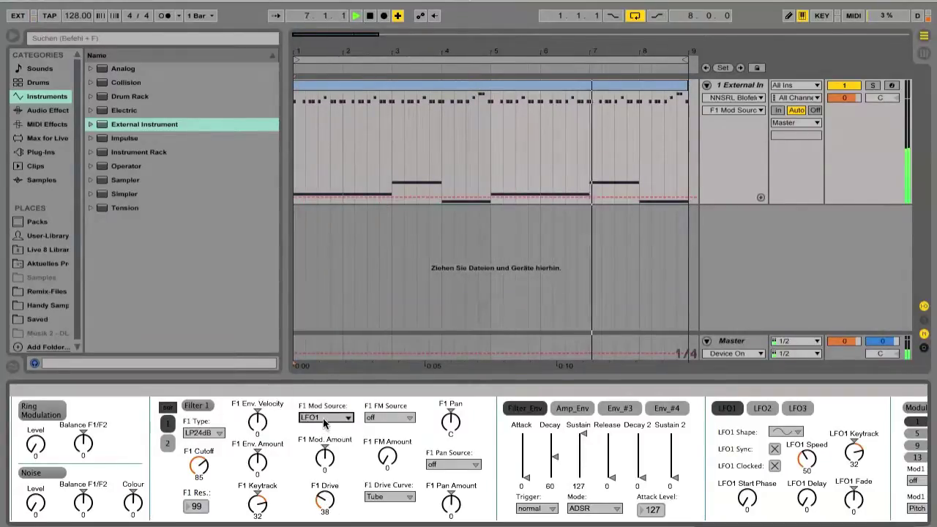
{"action": "left_click", "coordinate": [324, 421]}
{"action": "left_click", "coordinate": [316, 48]}
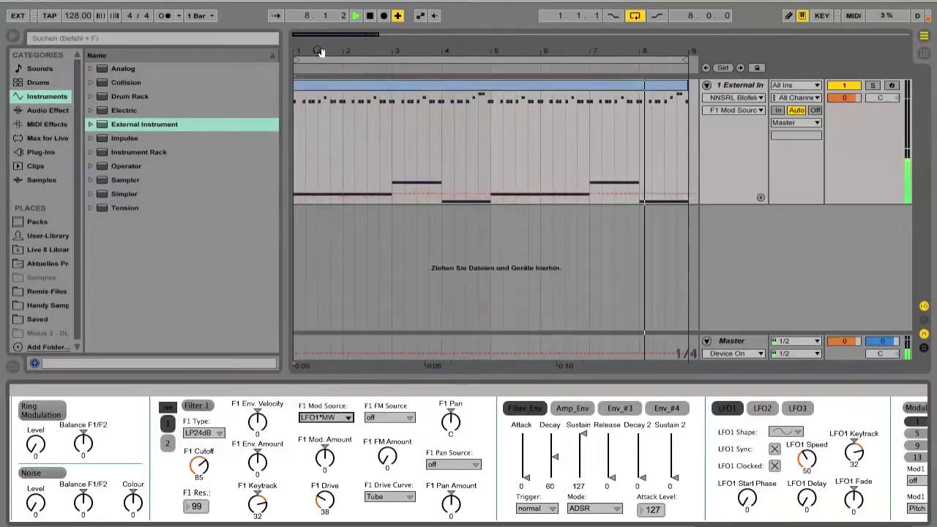
{"action": "left_click", "coordinate": [324, 458]}
{"action": "left_click_drag", "start_coordinate": [324, 458], "coordinate": [324, 448]}
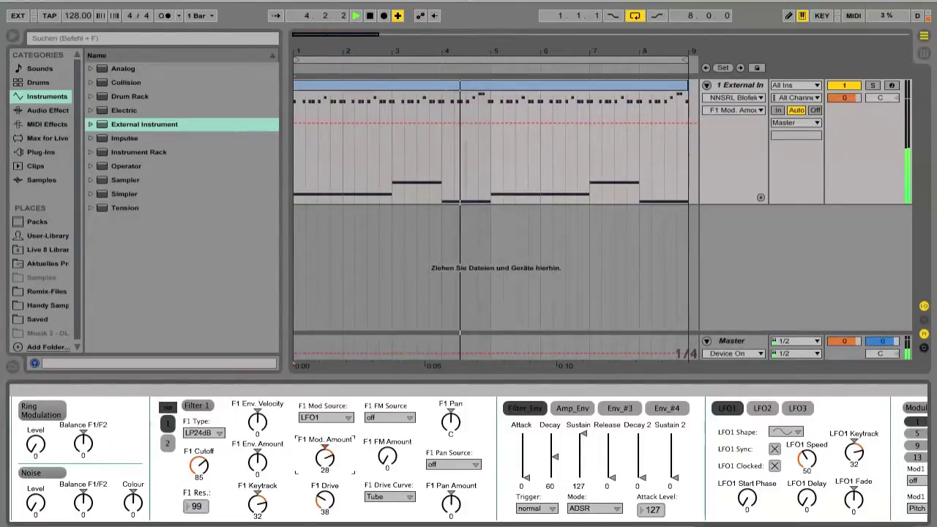
- Try out Filter 1's envelope velocity and envelope amount, returning both to 0
{"action": "mouse_move", "coordinate": [262, 428]}
{"action": "left_mouse_down"}
{"action": "mouse_move", "coordinate": [261, 408]}
{"action": "mouse_move", "coordinate": [261, 429]}
{"action": "left_mouse_up"}
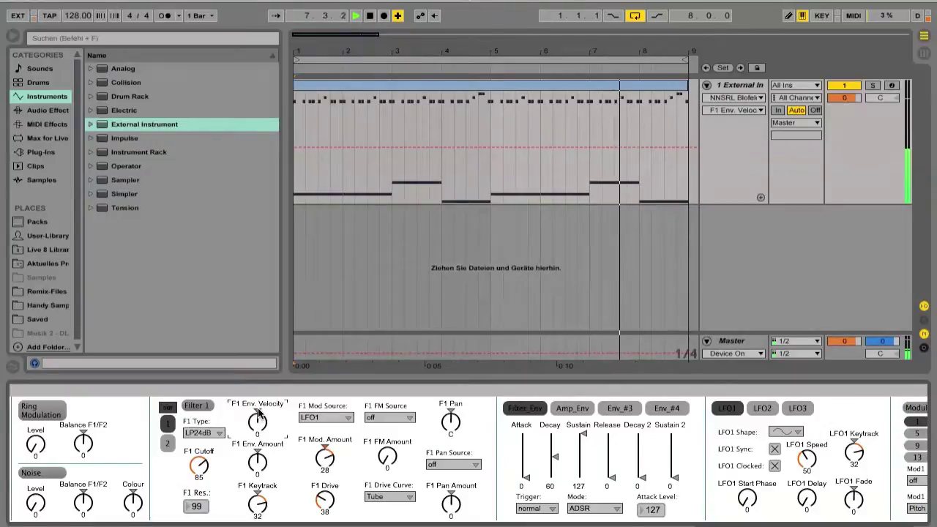
{"action": "left_click", "coordinate": [256, 469]}
{"action": "left_click_drag", "start_coordinate": [256, 469], "coordinate": [256, 464]}
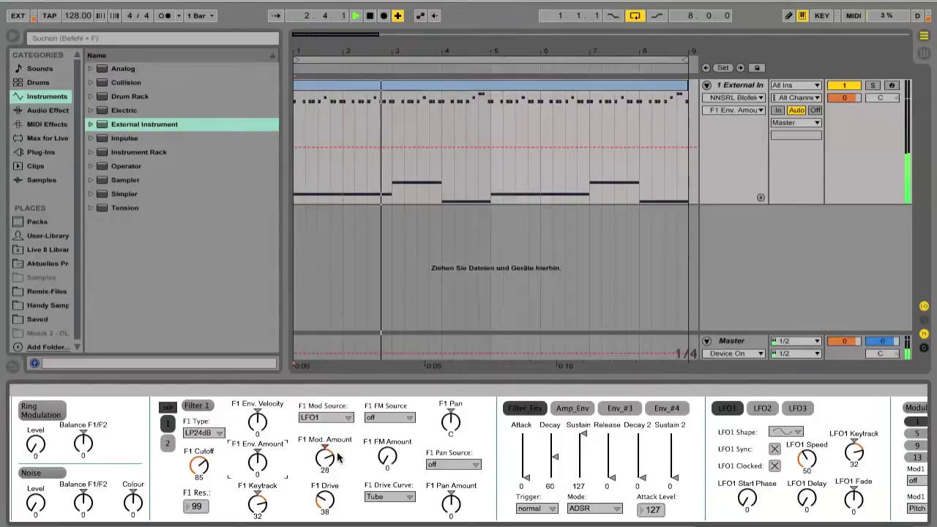
- Turn the arpeggiator on and set its clock to 1/16
{"action": "scroll", "coordinate": [338, 457], "scroll_direction": "right", "scroll_amount": 10}
{"action": "scroll", "coordinate": [337, 457], "scroll_direction": "right", "scroll_amount": 15}
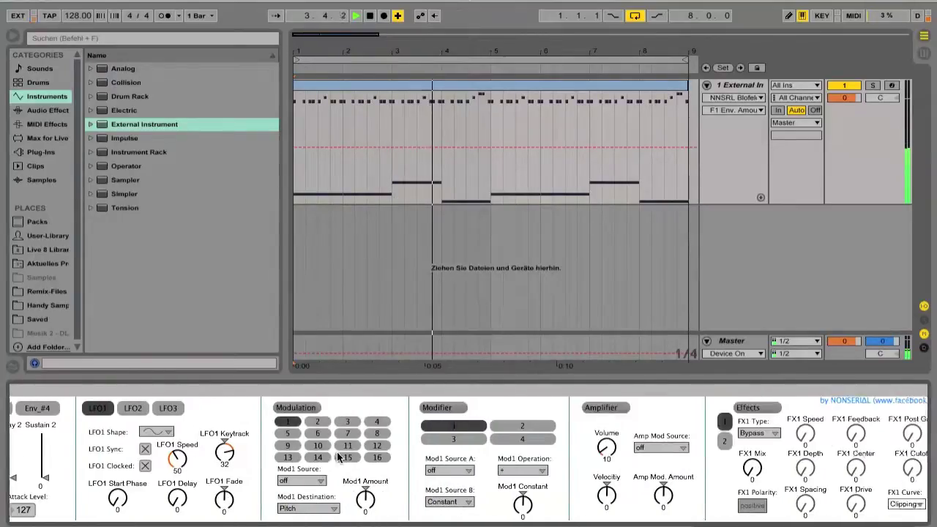
{"action": "scroll", "coordinate": [337, 457], "scroll_direction": "left", "scroll_amount": 5}
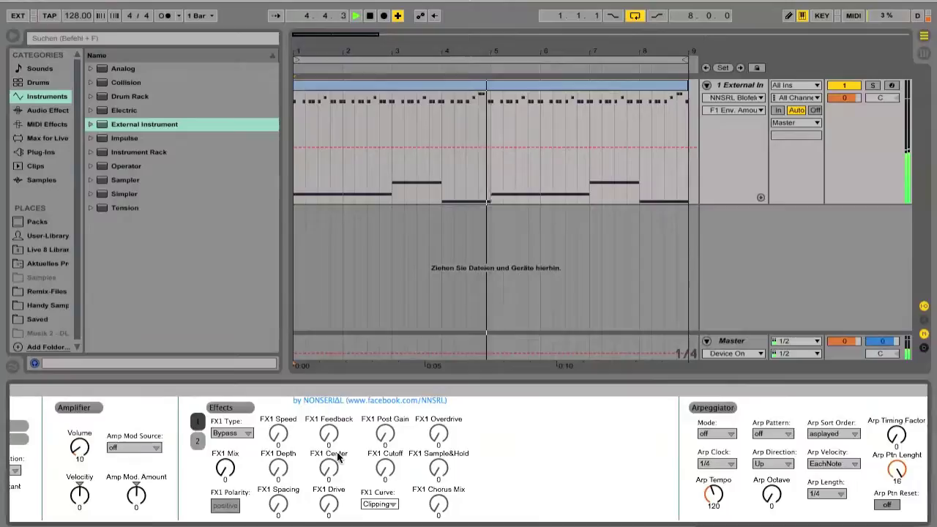
{"action": "scroll", "coordinate": [336, 456], "scroll_direction": "right", "scroll_amount": 6}
{"action": "scroll", "coordinate": [497, 448], "scroll_direction": "right", "scroll_amount": 3}
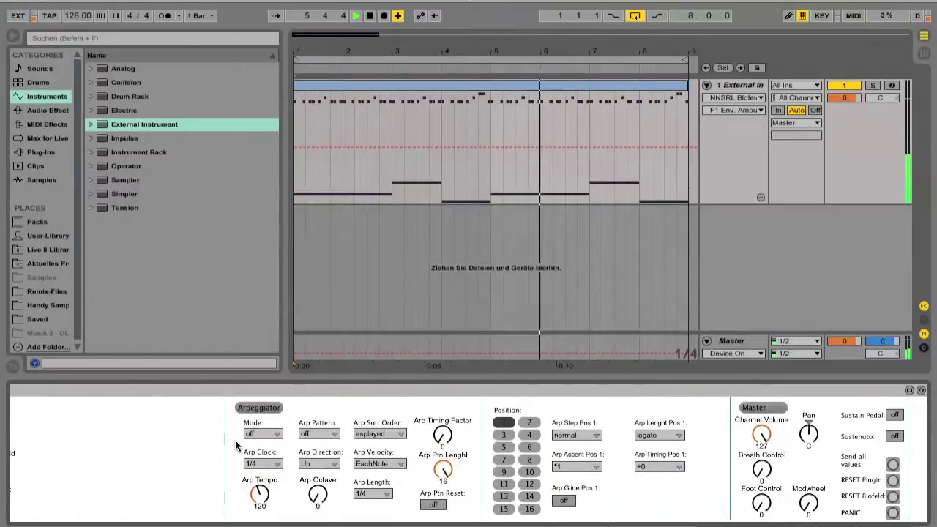
{"action": "left_click", "coordinate": [263, 433]}
{"action": "left_click", "coordinate": [273, 442]}
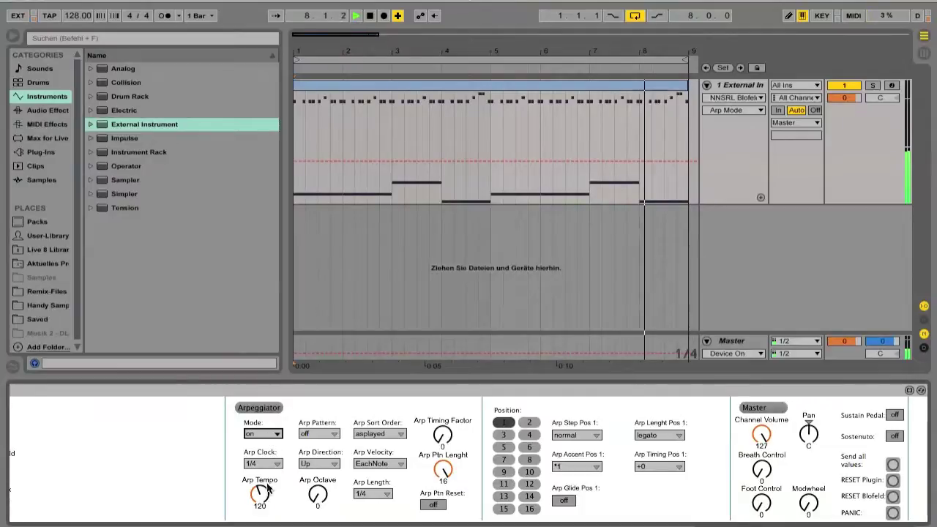
{"action": "left_click", "coordinate": [268, 464]}
{"action": "left_click", "coordinate": [263, 389]}
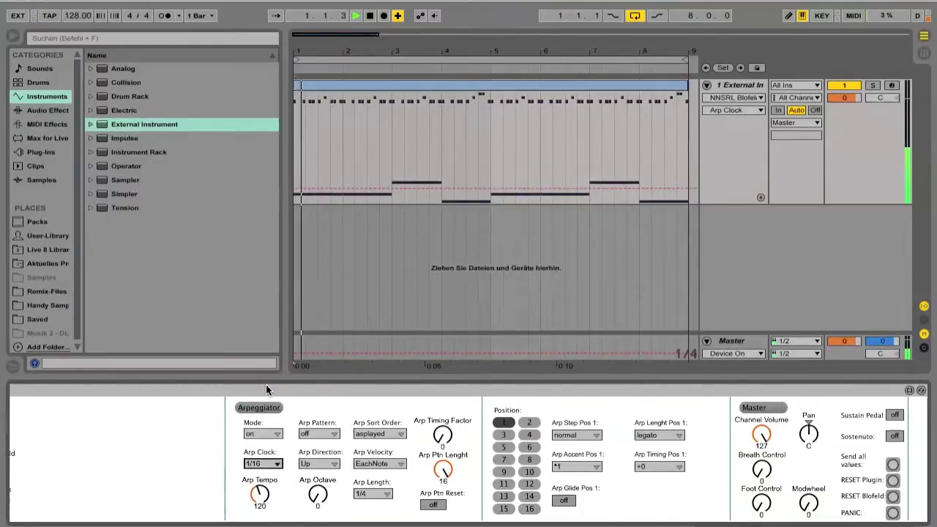
- Set the arpeggiator's note length to 1/8 and its octave range to 2
{"action": "left_click", "coordinate": [384, 493]}
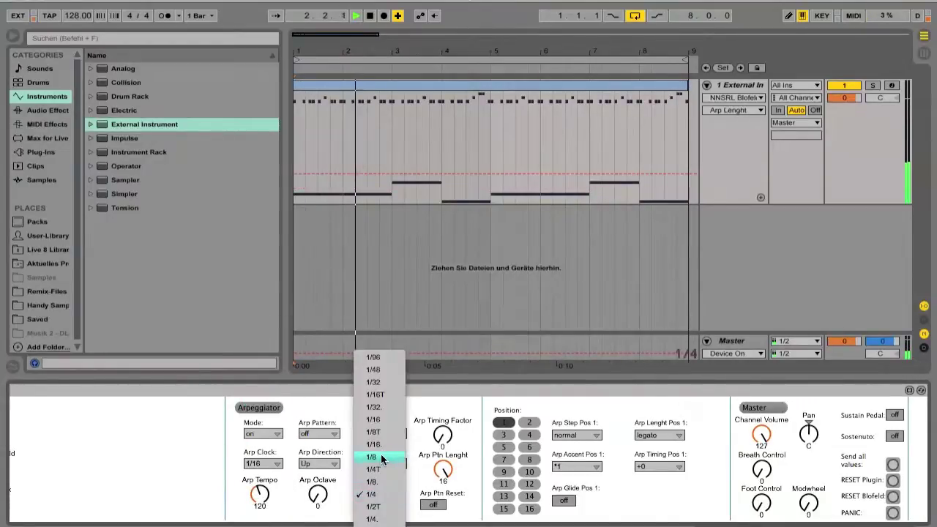
{"action": "left_click", "coordinate": [384, 451]}
{"action": "left_click_drag", "start_coordinate": [317, 495], "coordinate": [317, 483]}
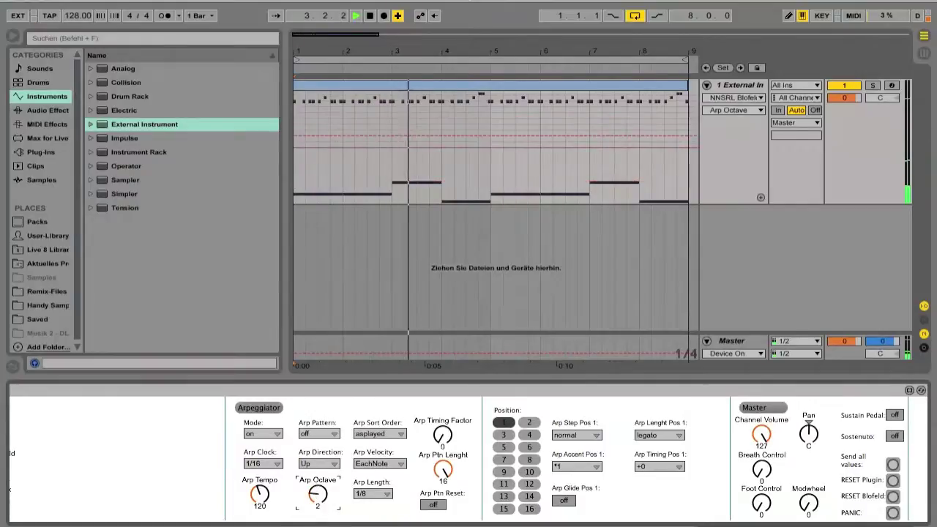
- Try arpeggiator clock rates such as 1/32. and 1/8 with the octave at 1, returning the clock to 1/16
{"action": "left_click", "coordinate": [276, 464]}
{"action": "left_click", "coordinate": [267, 451]}
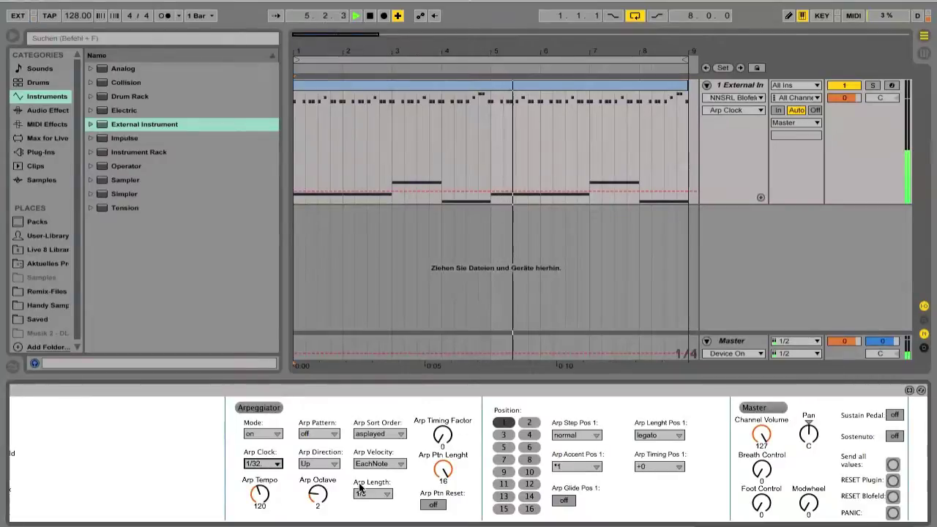
{"action": "scroll", "coordinate": [267, 464], "scroll_direction": "up", "scroll_amount": 3}
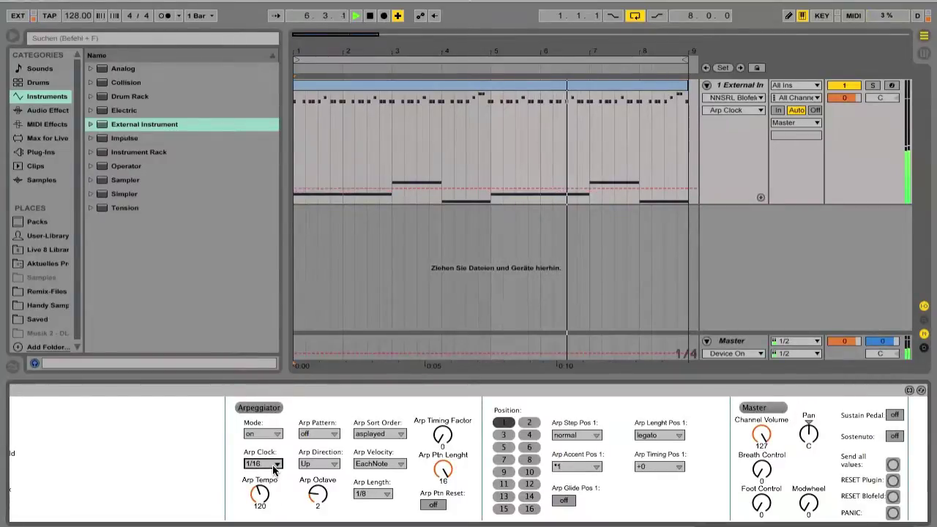
{"action": "scroll", "coordinate": [274, 469], "scroll_direction": "up", "scroll_amount": 1}
{"action": "scroll", "coordinate": [322, 503], "scroll_direction": "down", "scroll_amount": 1}
{"action": "left_click", "coordinate": [275, 460]}
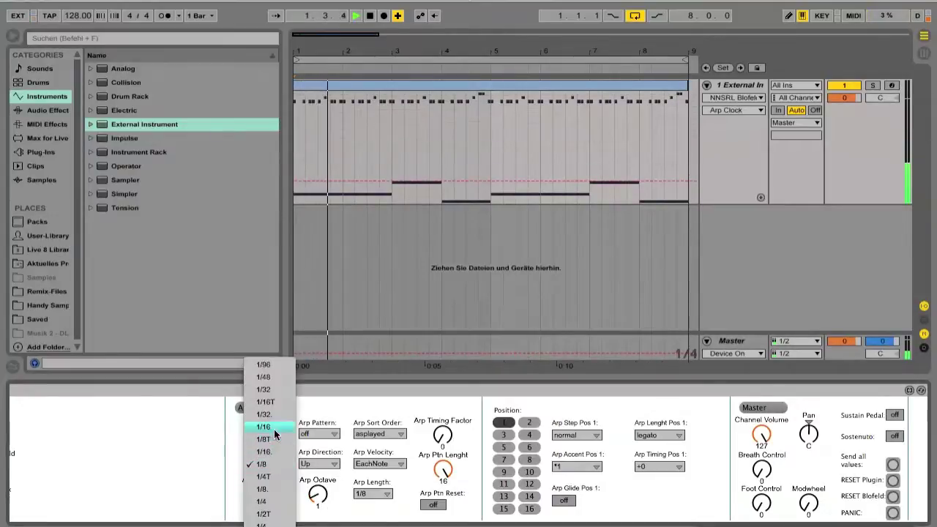
{"action": "left_click", "coordinate": [272, 428]}
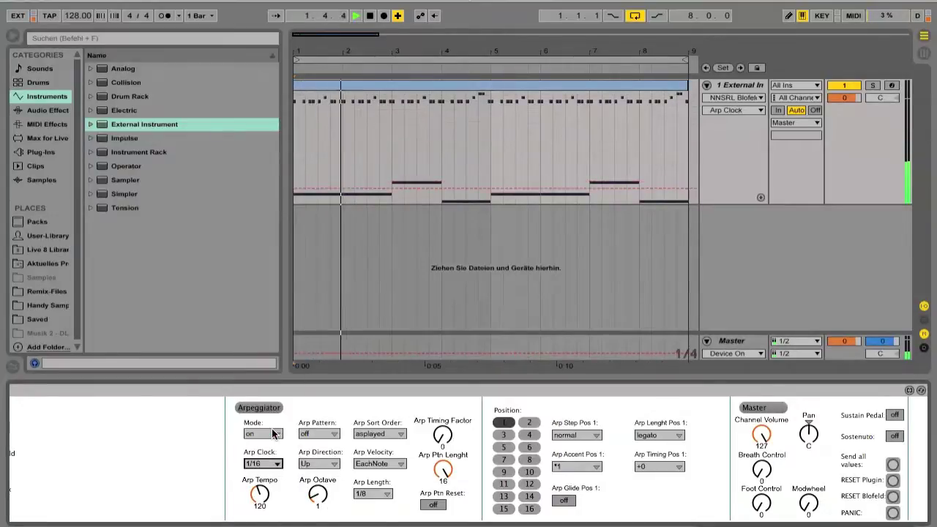
- Set the arpeggiator's length to 1/32., its octave to 2 and its timing factor to 11
{"action": "left_click", "coordinate": [370, 494]}
{"action": "left_click", "coordinate": [372, 444]}
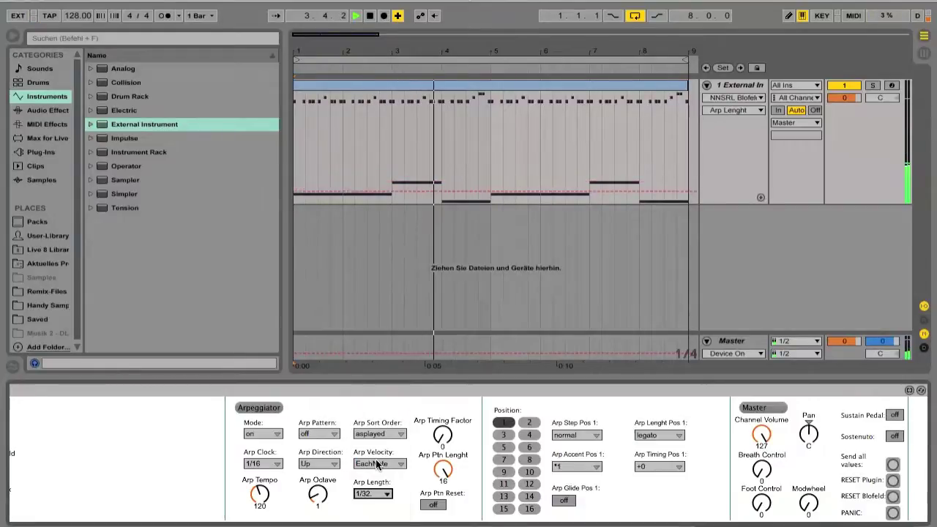
{"action": "left_click", "coordinate": [314, 501]}
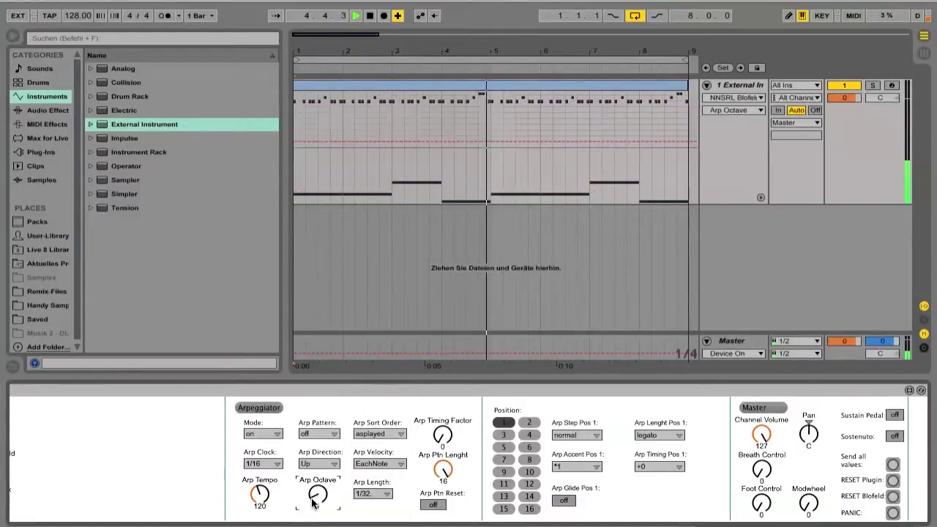
{"action": "left_click_drag", "start_coordinate": [313, 501], "coordinate": [314, 492]}
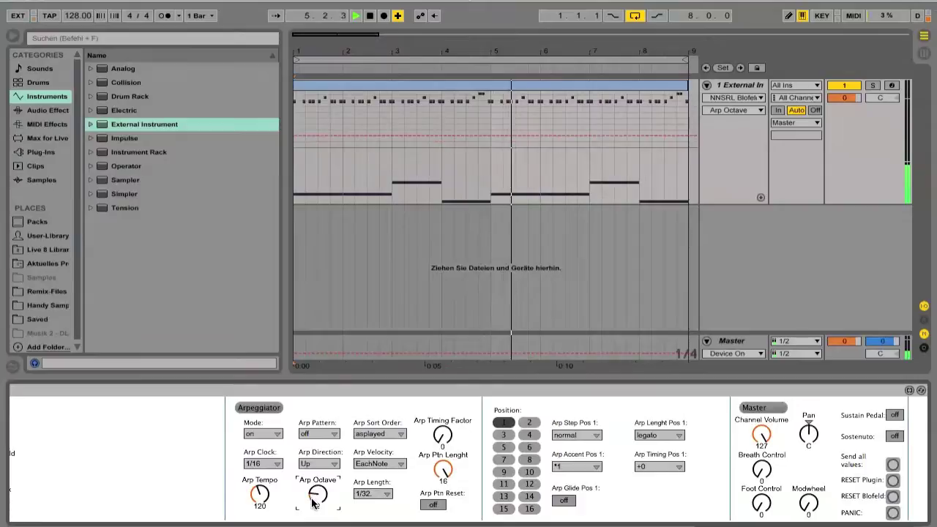
{"action": "left_click", "coordinate": [443, 436]}
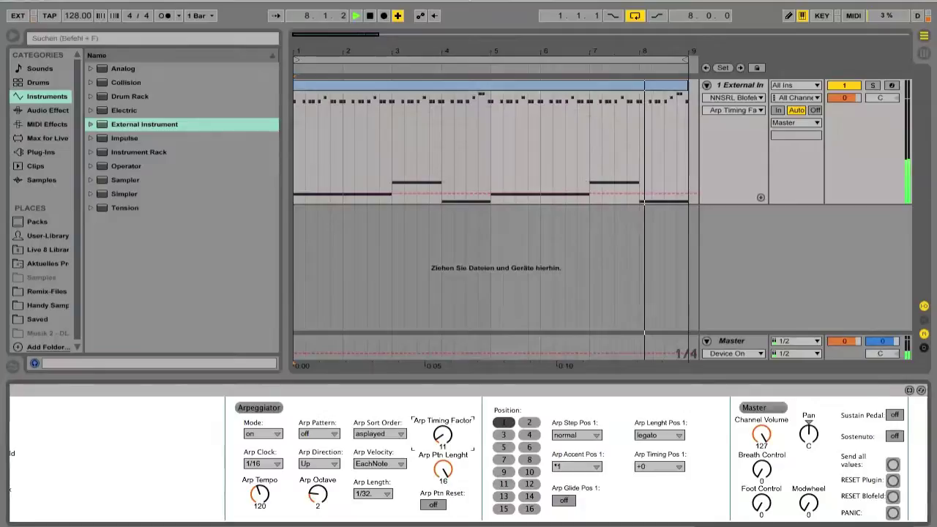
- Set arpeggiator position 1's step type to last and its accent to *4
{"action": "scroll", "coordinate": [511, 436], "scroll_direction": "right", "scroll_amount": 2}
{"action": "left_click", "coordinate": [513, 437]}
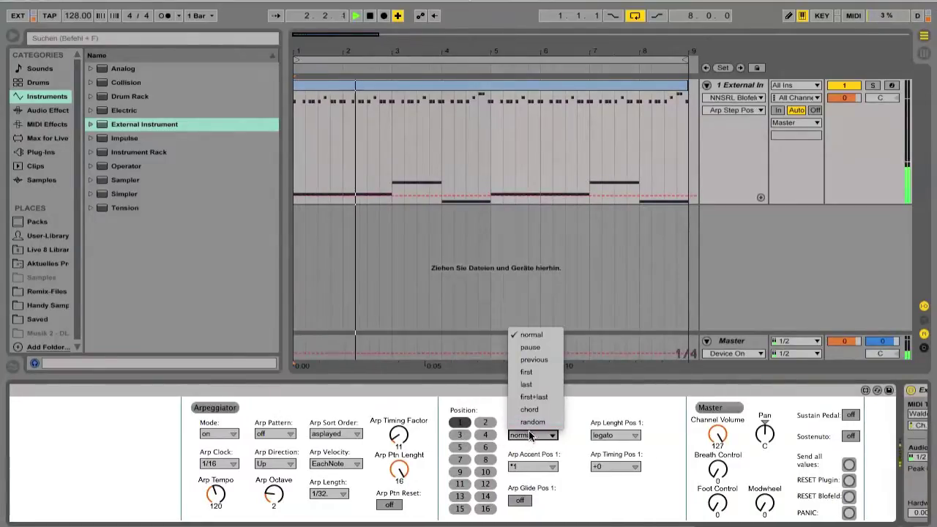
{"action": "left_click", "coordinate": [535, 385]}
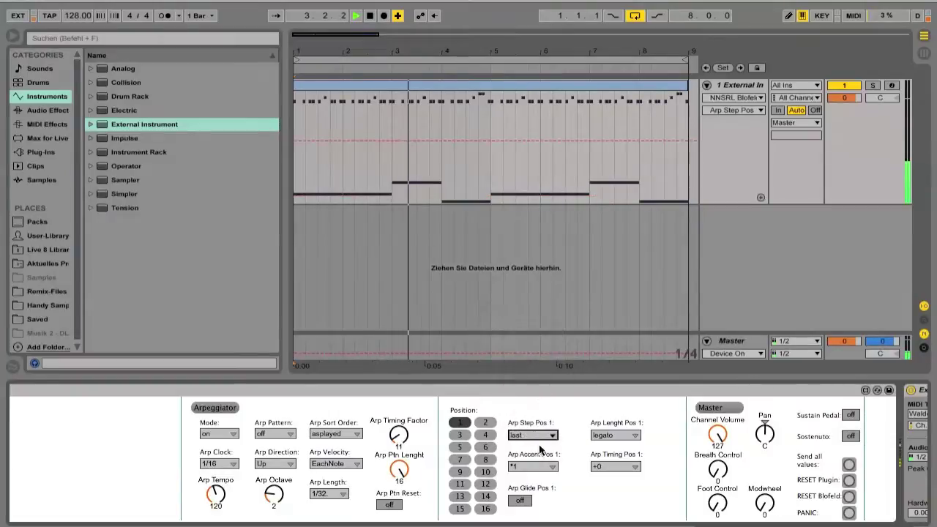
{"action": "left_click", "coordinate": [535, 467]}
{"action": "left_click", "coordinate": [533, 452]}
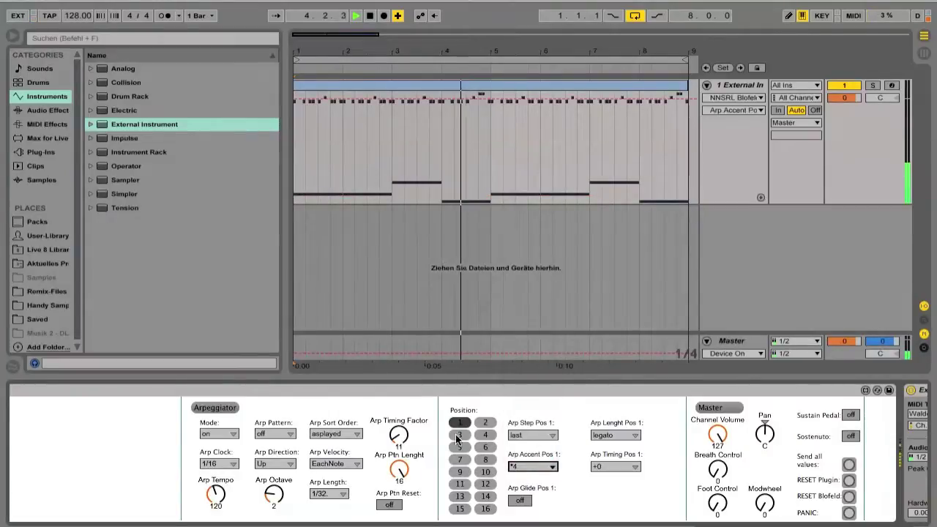
- Select arpeggiator position 3 and set its accent to *4
{"action": "left_click", "coordinate": [460, 435]}
{"action": "left_click", "coordinate": [521, 436]}
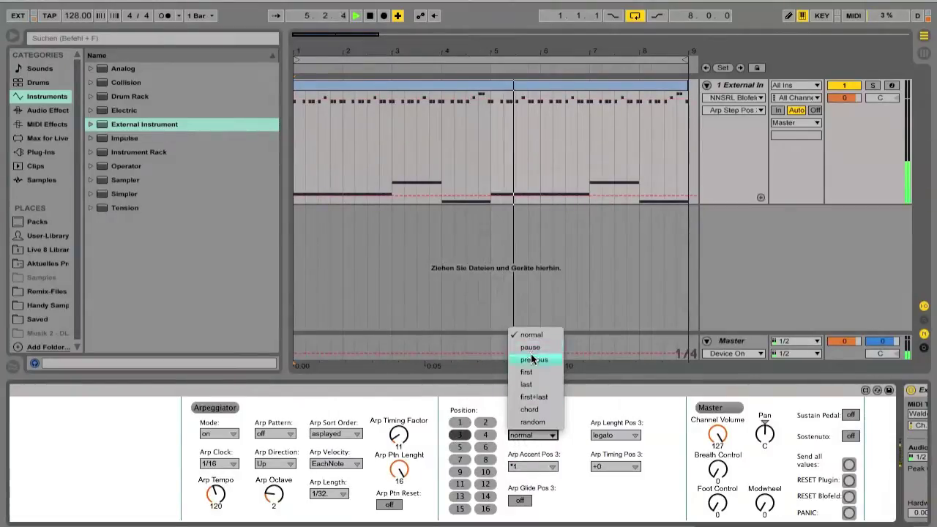
{"action": "left_click", "coordinate": [532, 467]}
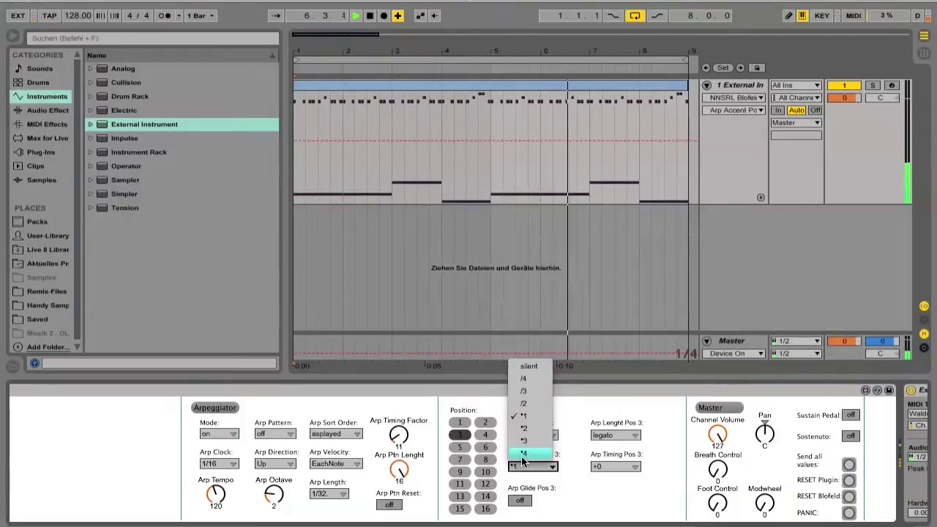
{"action": "left_click", "coordinate": [533, 450]}
- Set the arpeggiator accents to *3 for position 5 and /3 for position 7
{"action": "left_click", "coordinate": [460, 447]}
{"action": "left_click", "coordinate": [533, 466]}
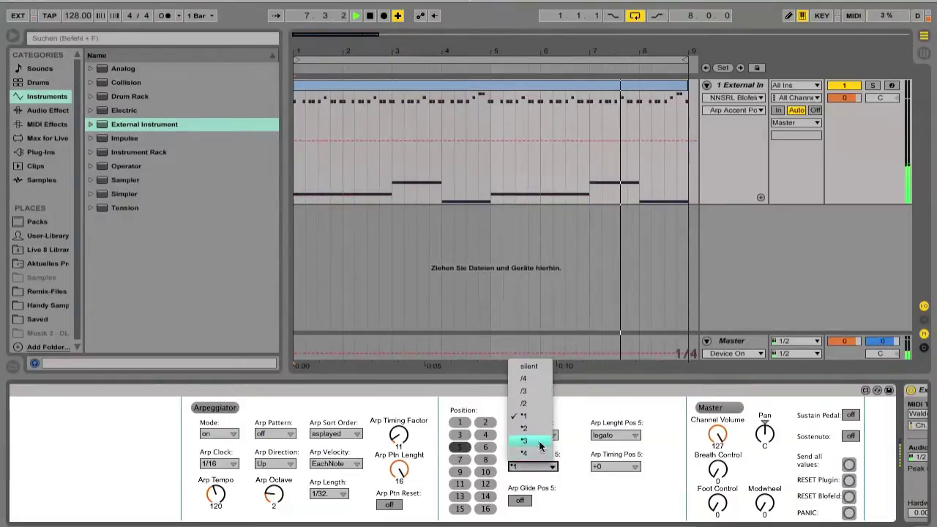
{"action": "left_click", "coordinate": [538, 435]}
{"action": "left_click", "coordinate": [459, 459]}
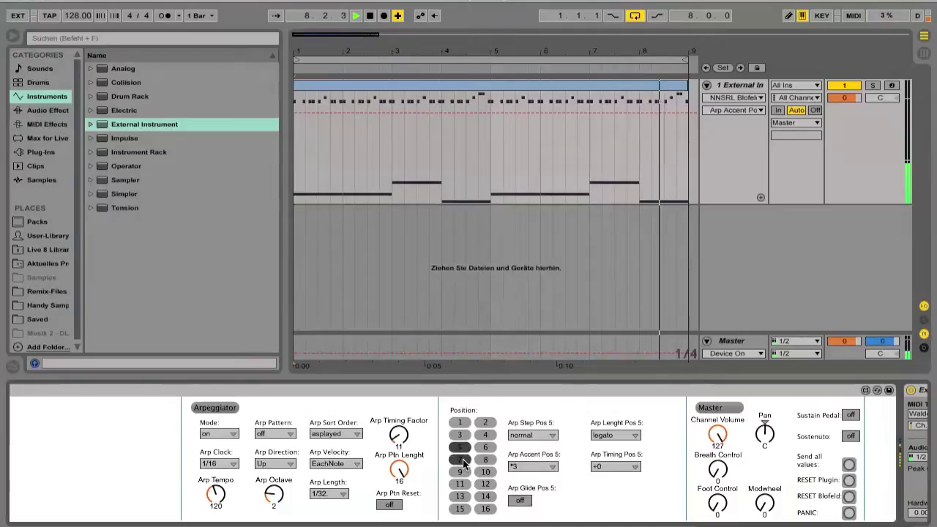
{"action": "left_click", "coordinate": [540, 466]}
{"action": "left_click", "coordinate": [534, 390]}
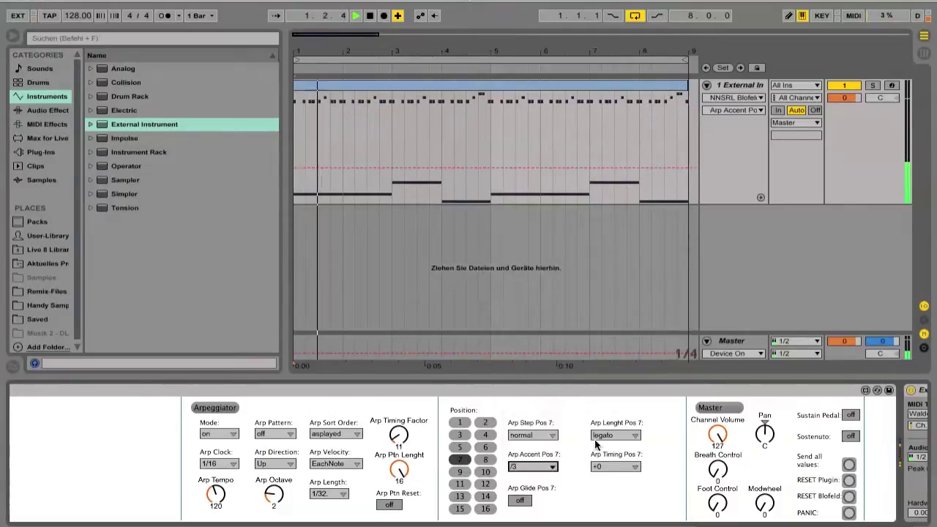
- Turn on glide for arpeggiator position 7 and set the arpeggiator velocity to LastNote
{"action": "left_click", "coordinate": [521, 501]}
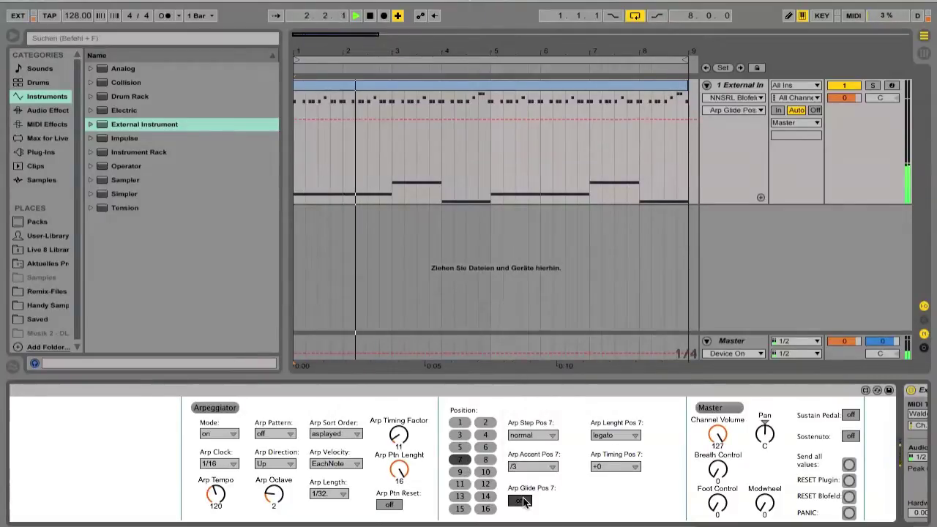
{"action": "left_click", "coordinate": [336, 463]}
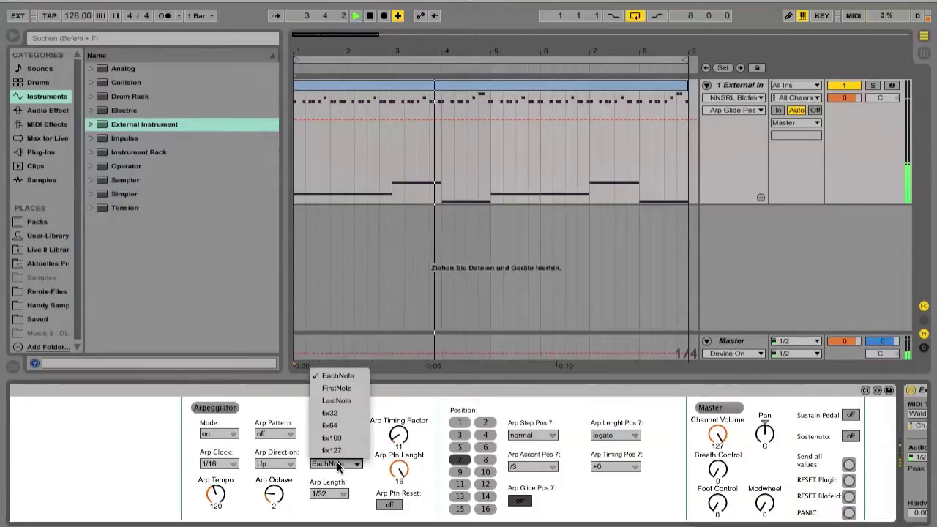
{"action": "left_click", "coordinate": [335, 438]}
{"action": "left_click", "coordinate": [333, 462]}
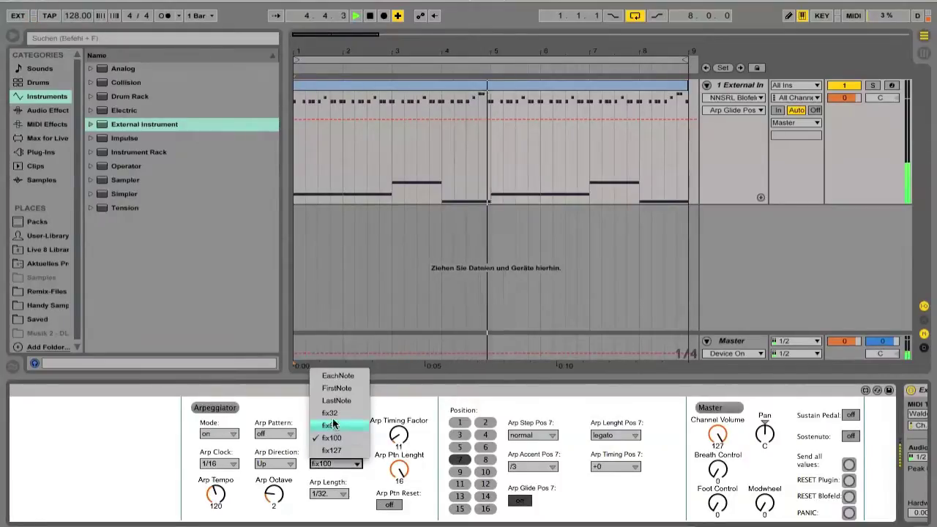
{"action": "left_click", "coordinate": [332, 413]}
{"action": "left_click", "coordinate": [333, 464]}
{"action": "left_click", "coordinate": [328, 397]}
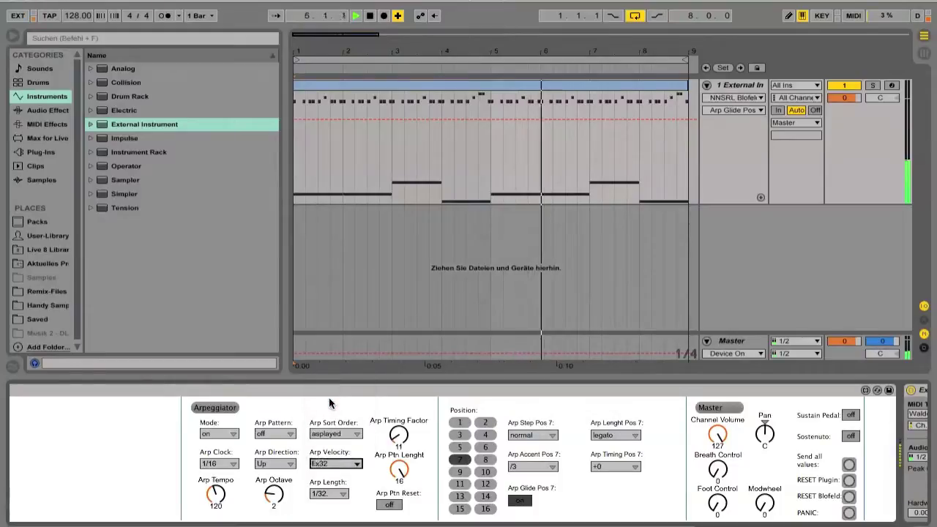
- Set the arpeggiator direction to AltUp
{"action": "left_click", "coordinate": [275, 464]}
{"action": "left_click", "coordinate": [280, 499]}
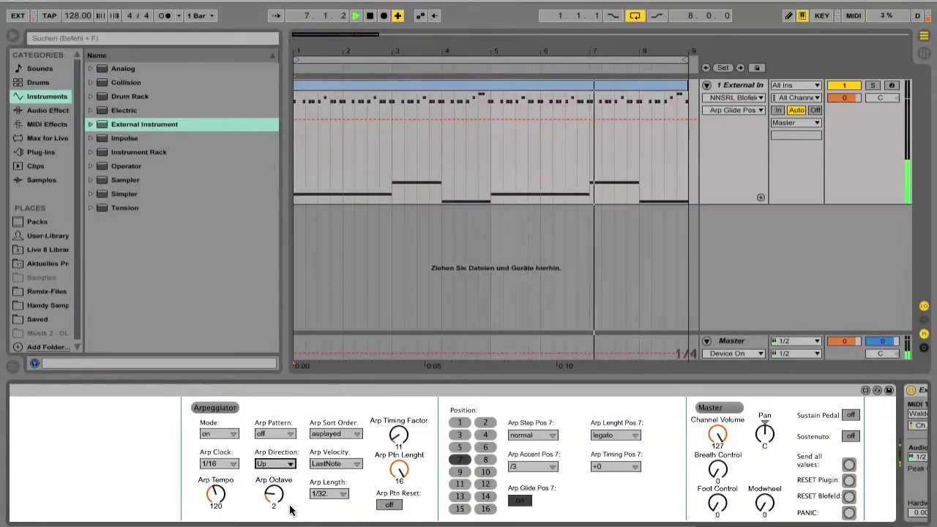
{"action": "key", "text": "Down"}
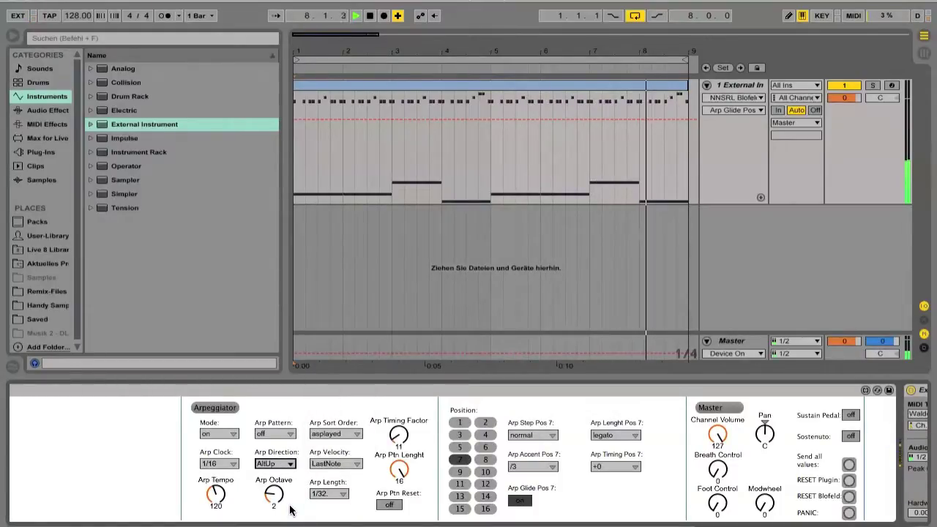
- Set effect 1's type to Chours and raise its mix to 64
{"action": "scroll", "coordinate": [231, 493], "scroll_direction": "left", "scroll_amount": 10}
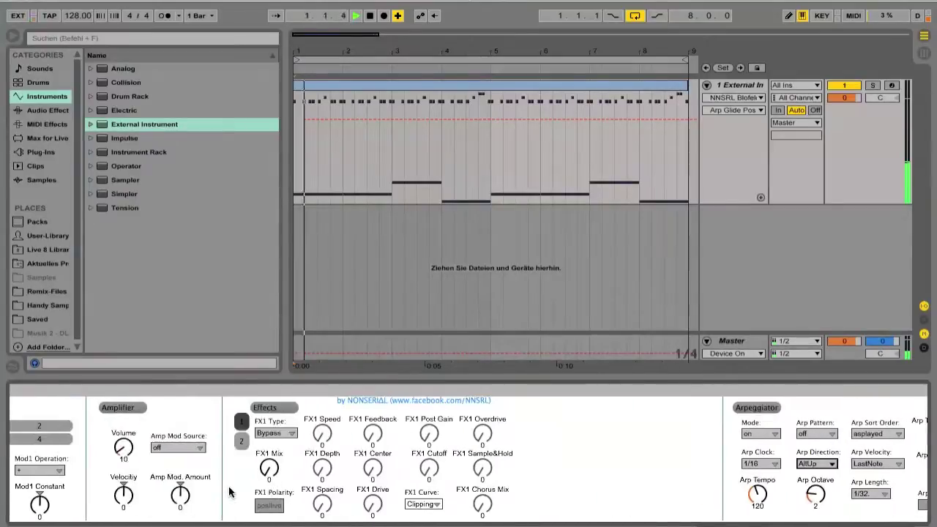
{"action": "left_click", "coordinate": [505, 433]}
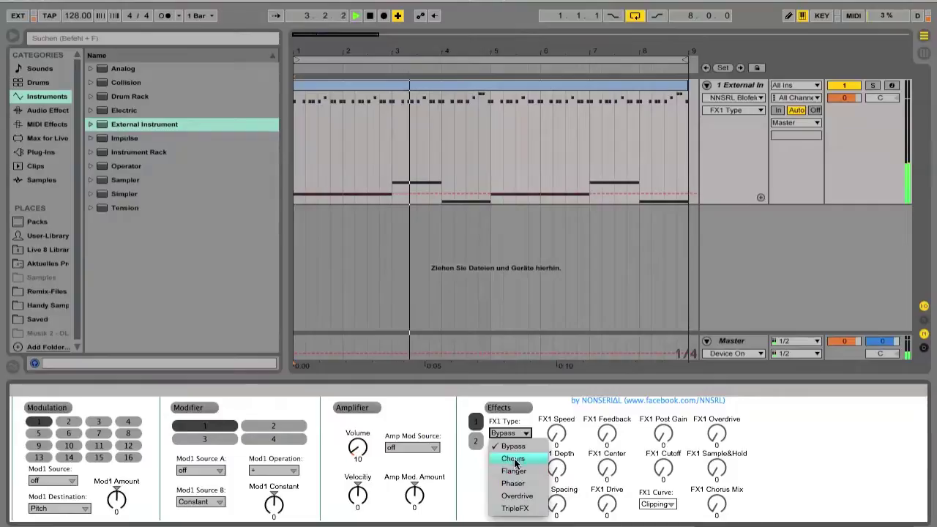
{"action": "left_click", "coordinate": [512, 458]}
{"action": "left_click_drag", "start_coordinate": [511, 458], "coordinate": [503, 447]}
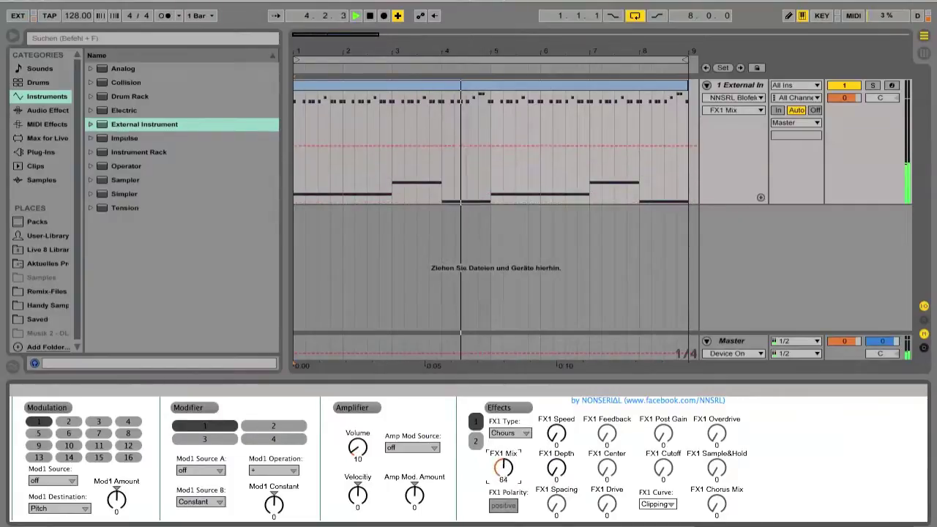
{"action": "left_click", "coordinate": [503, 438]}
{"action": "left_click", "coordinate": [504, 447]}
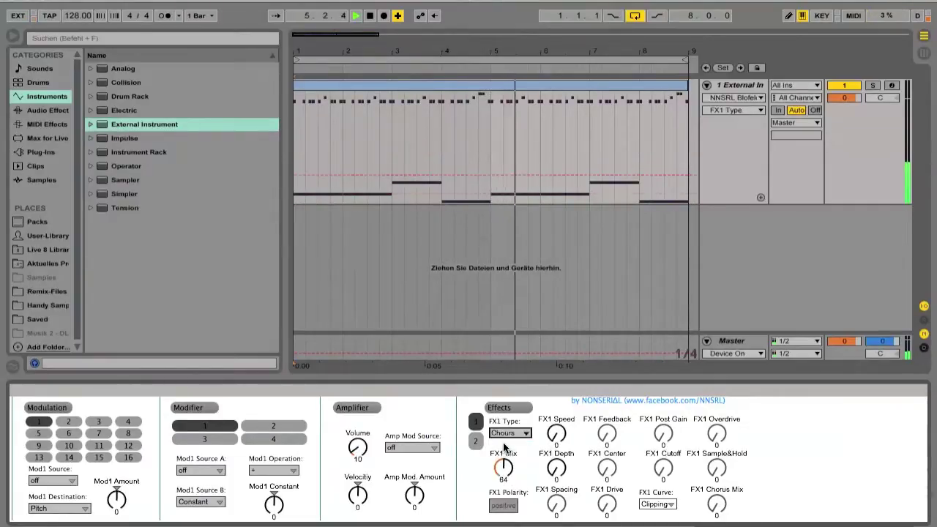
- Set effect 1's speed to 90, its depth to 42 and its mix to 29
{"action": "scroll", "coordinate": [503, 448], "scroll_direction": "right", "scroll_amount": 4}
{"action": "left_click_drag", "start_coordinate": [410, 435], "coordinate": [410, 407]}
{"action": "left_click_drag", "start_coordinate": [410, 469], "coordinate": [366, 487]}
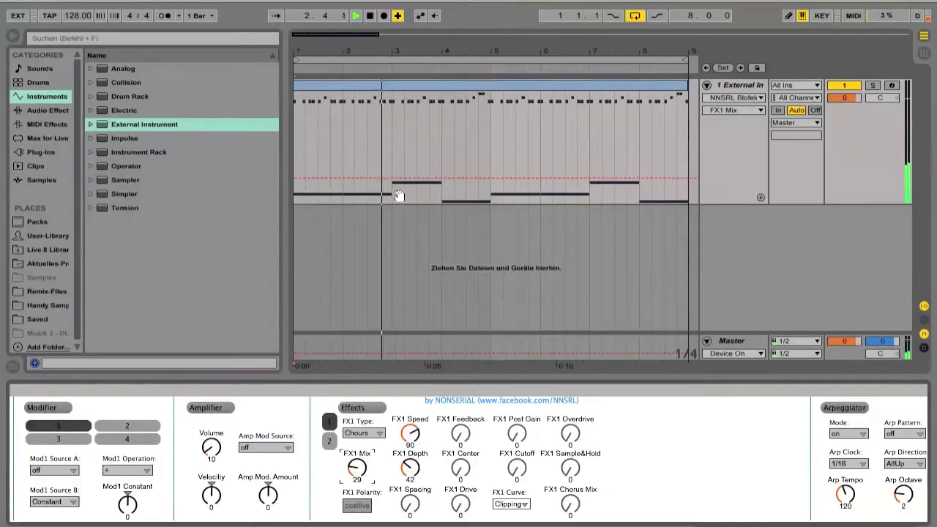
- Automate FX1 Mix as a ramp rising to 92 between bars 3 and 5
{"action": "left_click_drag", "start_coordinate": [396, 192], "coordinate": [486, 195]}
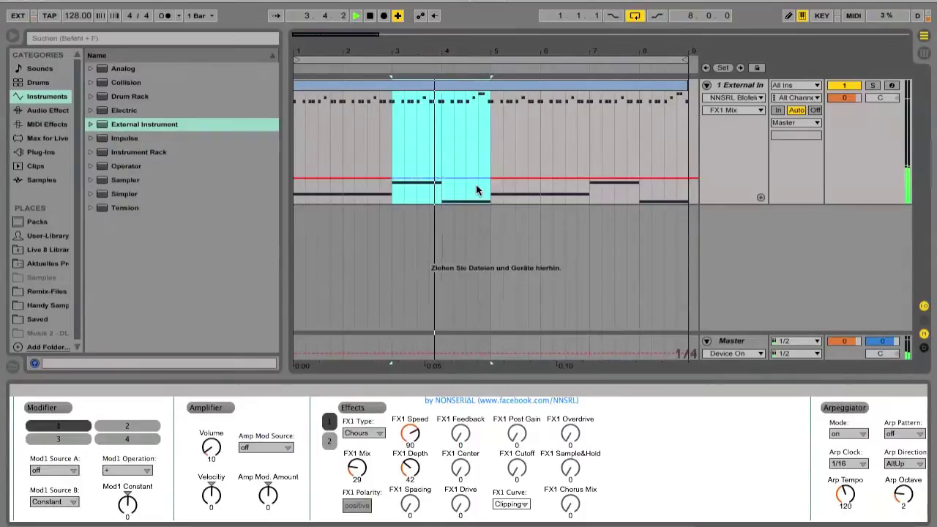
{"action": "left_click_drag", "start_coordinate": [489, 157], "coordinate": [489, 124]}
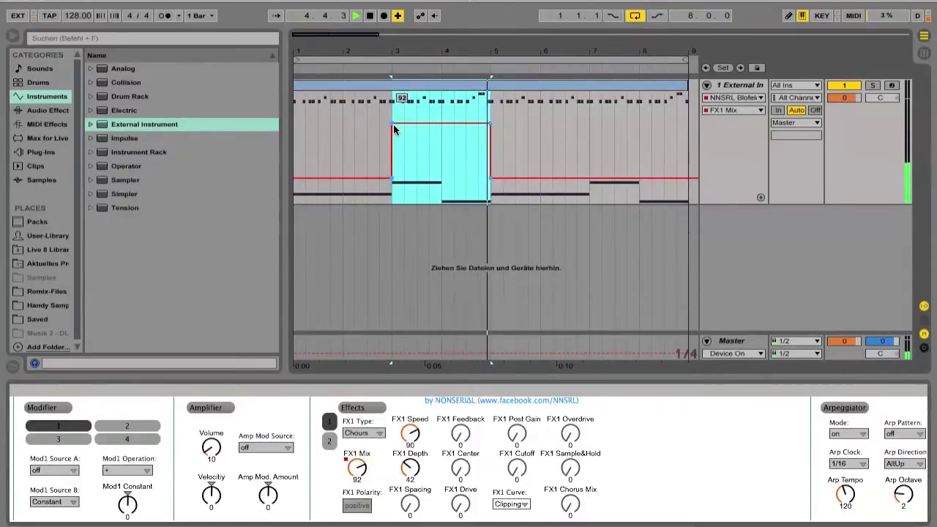
- Add a second rising FX1 Mix automation ramp between bars 7 and 9, dropping back at its end
{"action": "left_click_drag", "start_coordinate": [596, 187], "coordinate": [710, 183]}
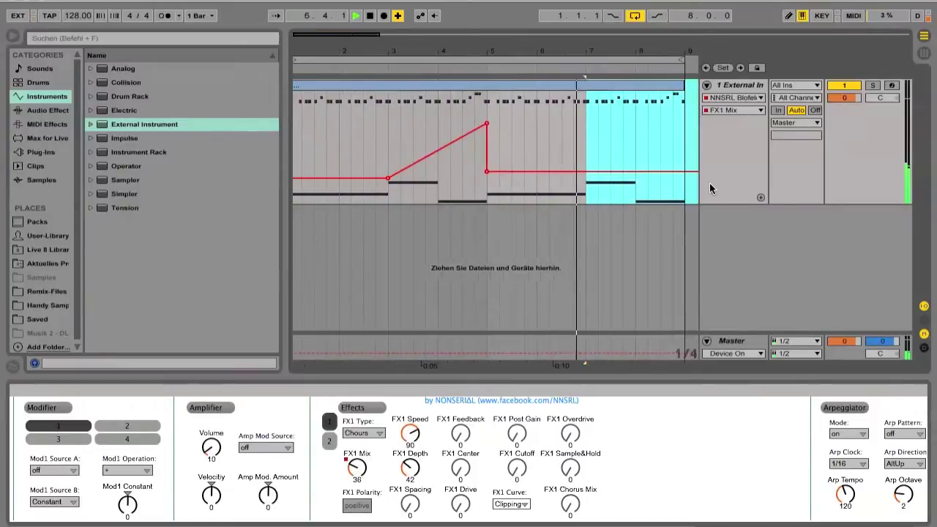
{"action": "left_click", "coordinate": [649, 179]}
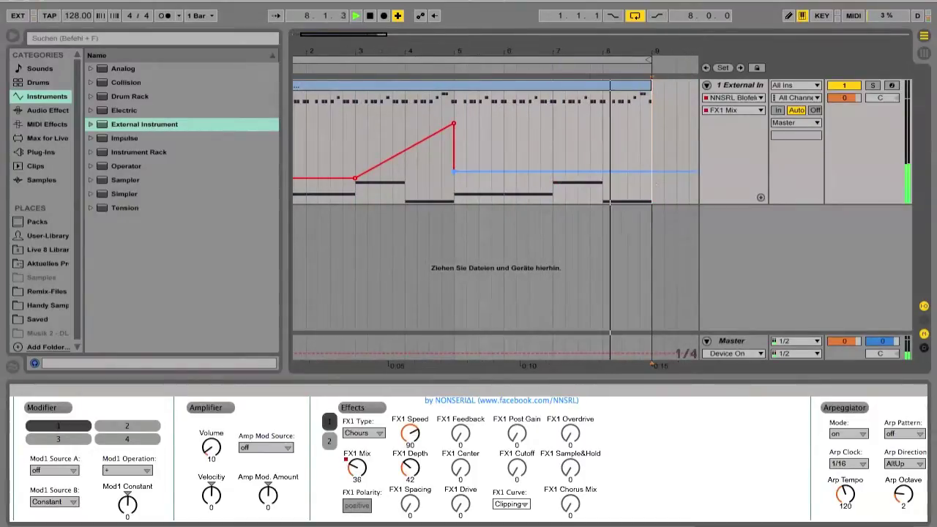
{"action": "left_click", "coordinate": [553, 136]}
{"action": "left_click_drag", "start_coordinate": [554, 137], "coordinate": [649, 139]}
{"action": "left_click_drag", "start_coordinate": [621, 172], "coordinate": [622, 115]}
{"action": "left_click", "coordinate": [553, 116]}
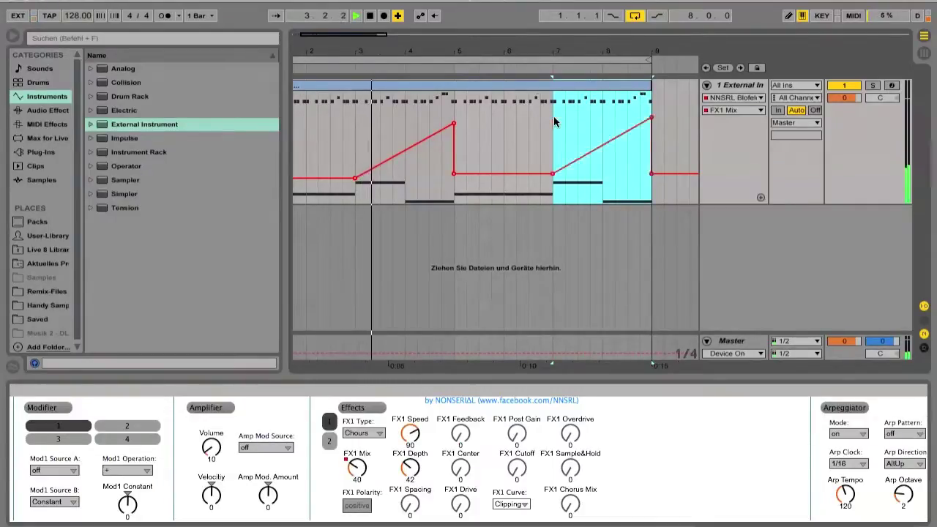
- Look through the Blofeld editor's sections, from the oscillators and filter to the arpeggiator and master controls
{"action": "left_click", "coordinate": [576, 423]}
{"action": "scroll", "coordinate": [576, 423], "scroll_direction": "up", "scroll_amount": 10}
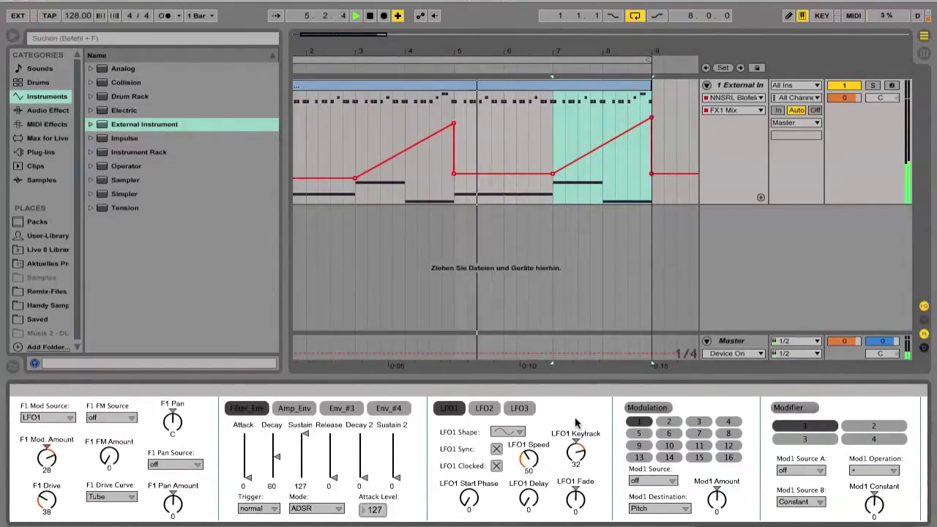
{"action": "scroll", "coordinate": [577, 423], "scroll_direction": "up", "scroll_amount": 6}
{"action": "scroll", "coordinate": [576, 423], "scroll_direction": "up", "scroll_amount": 3}
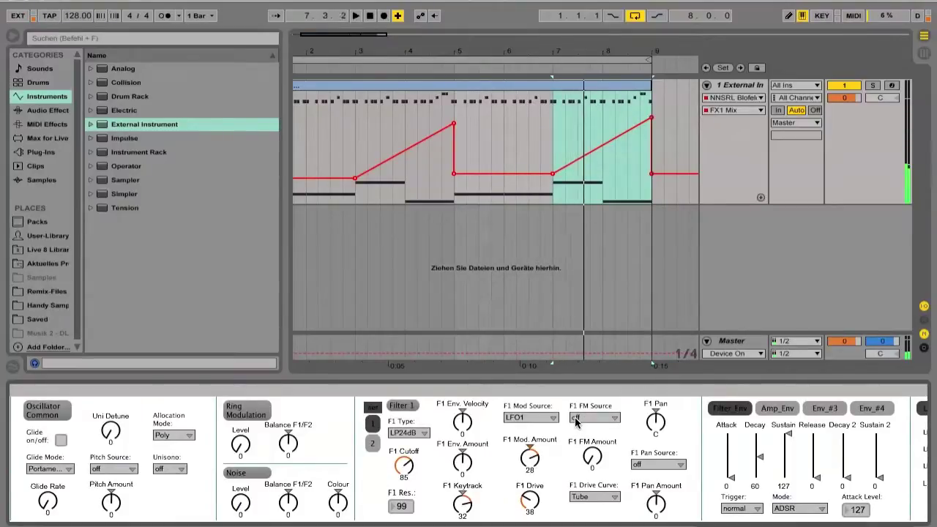
{"action": "scroll", "coordinate": [576, 423], "scroll_direction": "down", "scroll_amount": 10}
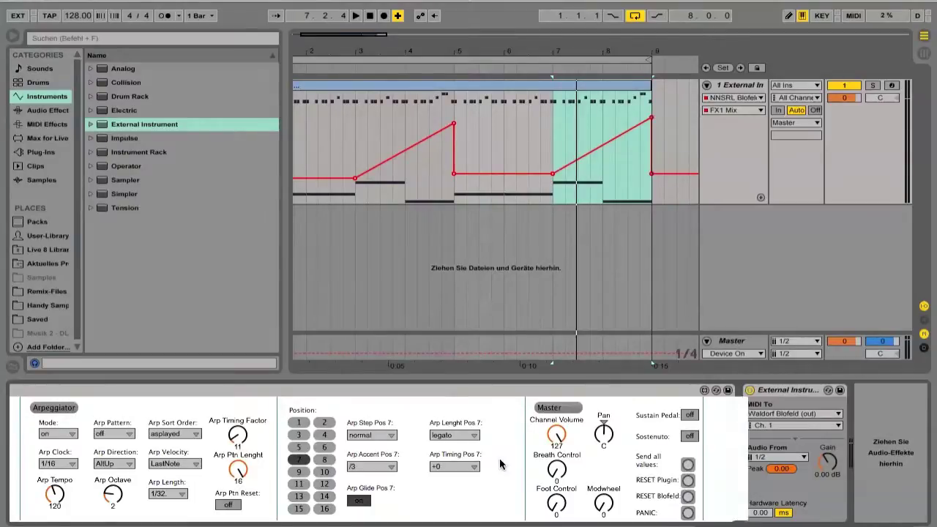
{"action": "scroll", "coordinate": [499, 458], "scroll_direction": "left", "scroll_amount": 10}
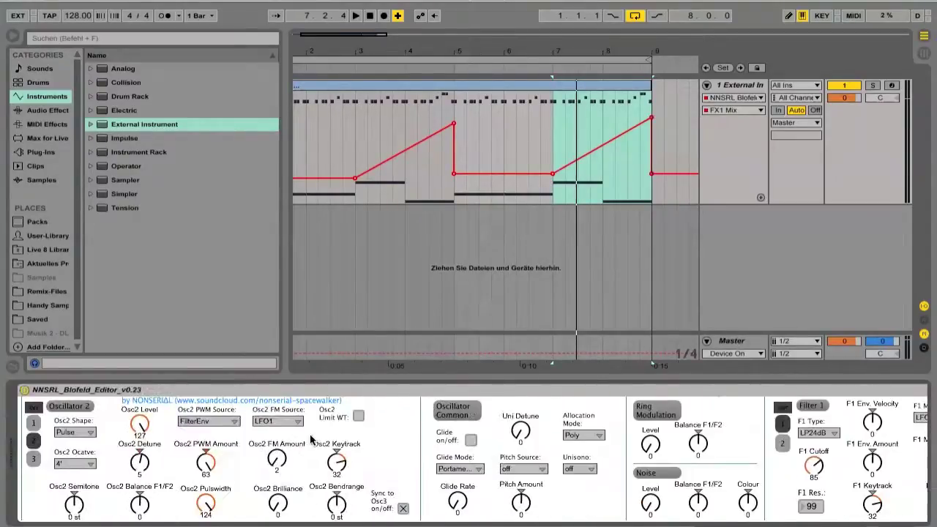
{"action": "scroll", "coordinate": [363, 471], "scroll_direction": "right", "scroll_amount": 8}
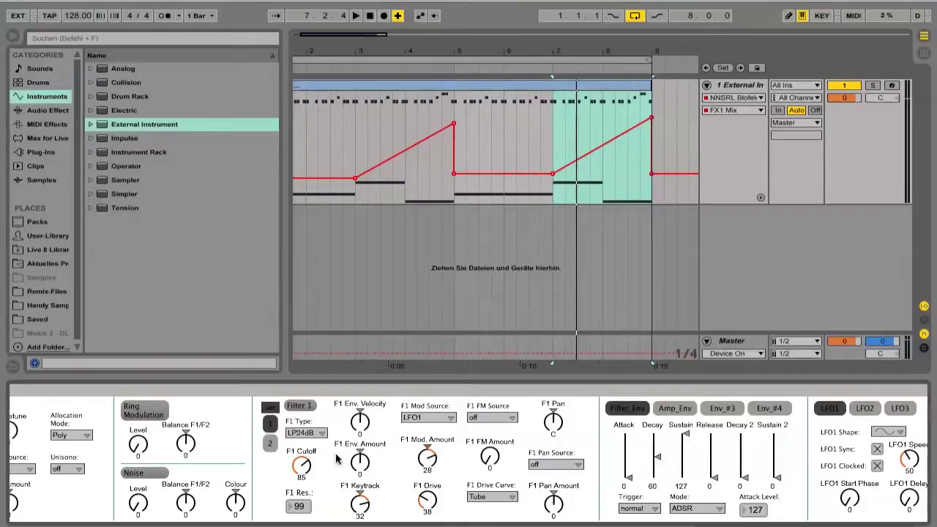
{"action": "scroll", "coordinate": [188, 423], "scroll_direction": "left", "scroll_amount": 10}
{"action": "scroll", "coordinate": [188, 423], "scroll_direction": "right", "scroll_amount": 20}
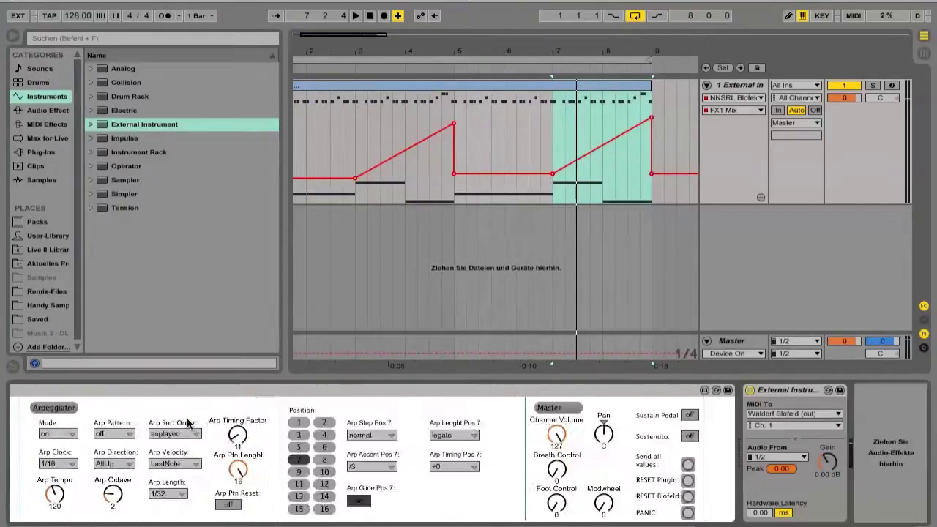
- Browse the Max for Live MIDI devices and show where the Blofeld editor's presets are stored in the User Library
{"action": "left_click", "coordinate": [47, 125]}
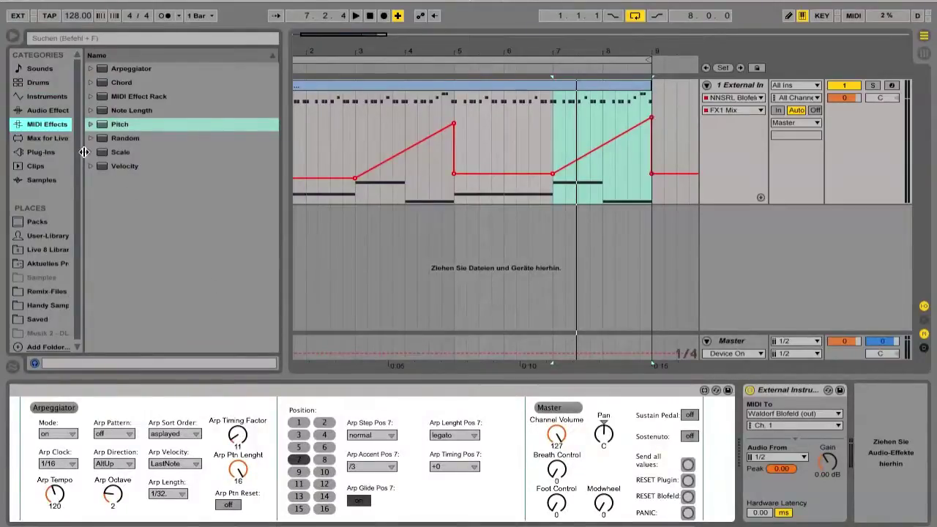
{"action": "left_click", "coordinate": [47, 138]}
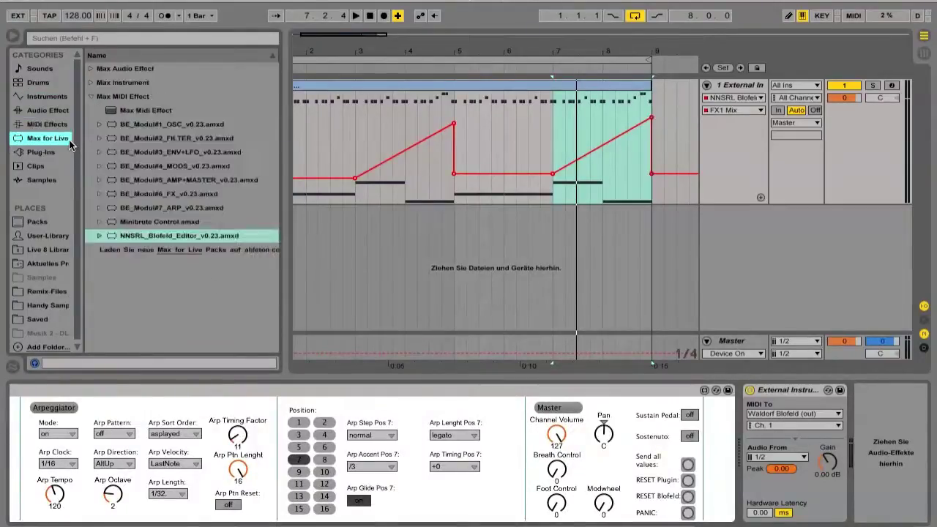
{"action": "left_click", "coordinate": [724, 393]}
{"action": "key", "text": "Escape"}
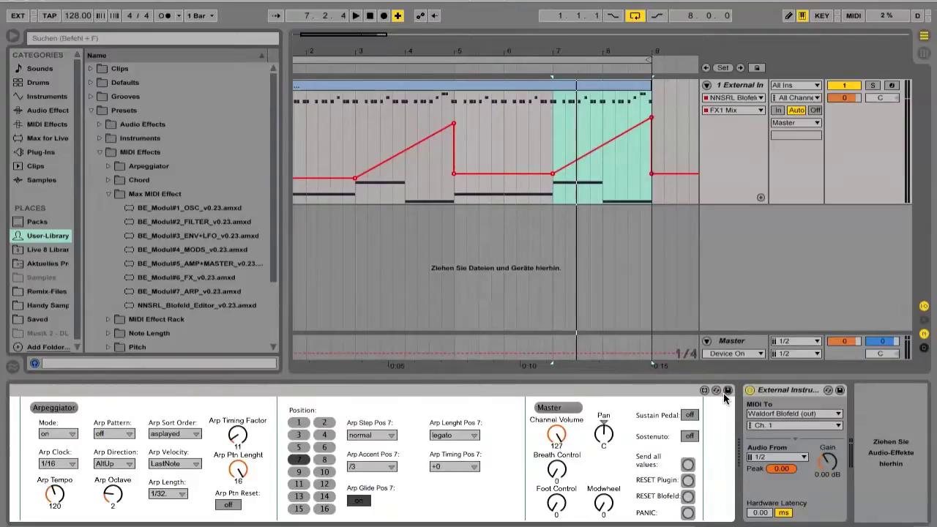
- Switch to the web browser and review the 0.5.3 BETA entry on the Waldorf Blofeld Editor page
{"action": "key", "text": "super+Tab"}
{"action": "key", "text": "super+Tab"}
{"action": "key", "text": "super+Tab"}
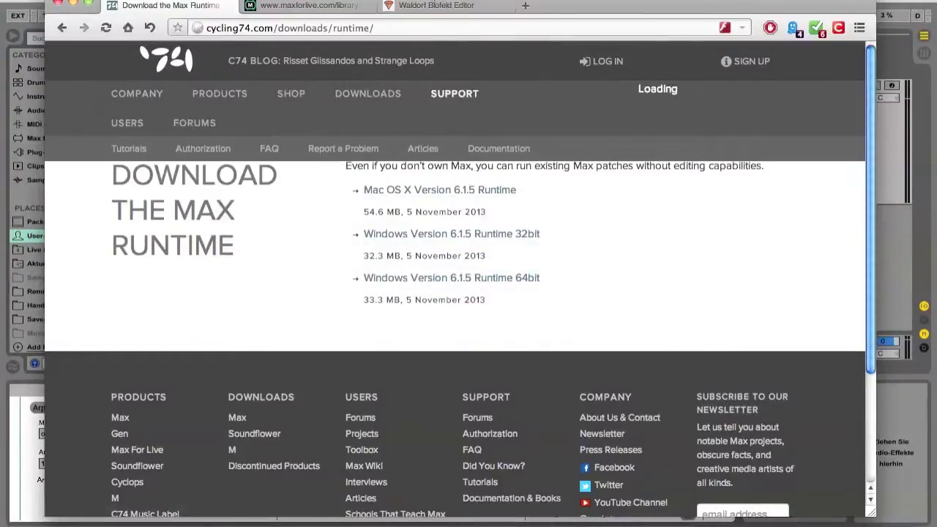
{"action": "left_click", "coordinate": [431, 6]}
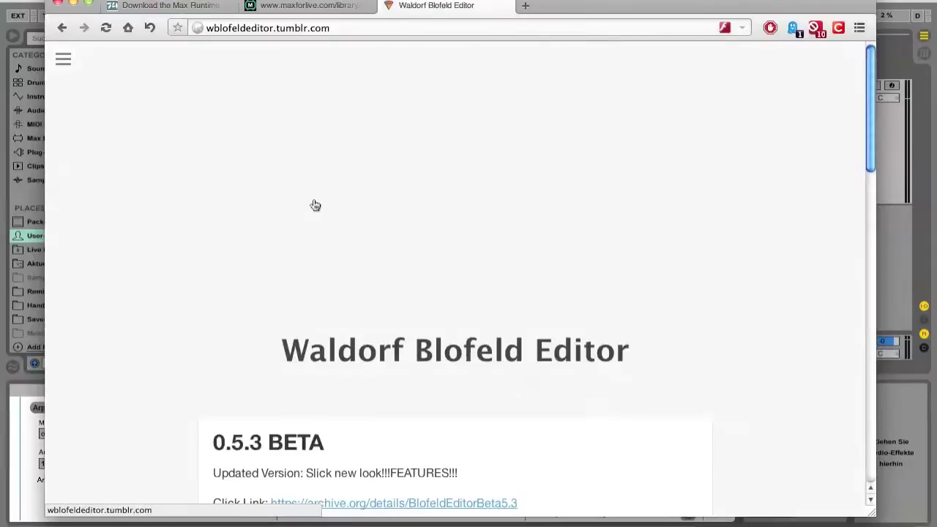
{"action": "scroll", "coordinate": [313, 202], "scroll_direction": "down", "scroll_amount": 5}
{"action": "scroll", "coordinate": [315, 205], "scroll_direction": "up", "scroll_amount": 3}
{"action": "scroll", "coordinate": [315, 205], "scroll_direction": "down", "scroll_amount": 3}
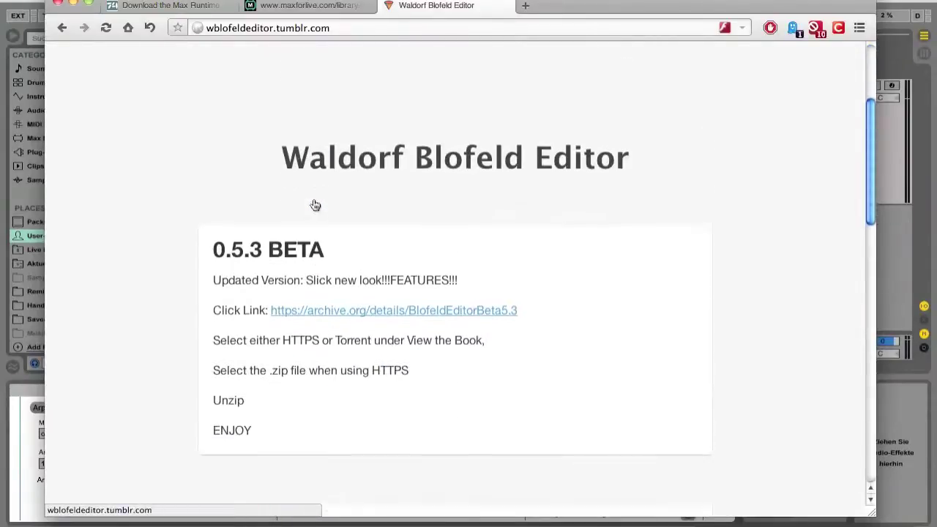
{"action": "scroll", "coordinate": [315, 205], "scroll_direction": "up", "scroll_amount": 5}
{"action": "scroll", "coordinate": [314, 205], "scroll_direction": "down", "scroll_amount": 5}
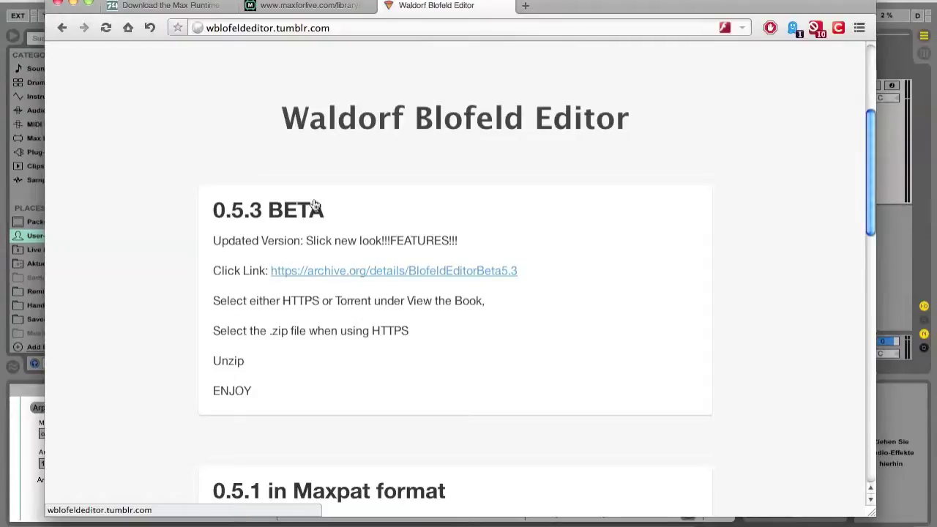
- Review the maxforlive.com device page for the JunoControl editor for the Roland JUNO-106
{"action": "left_click", "coordinate": [267, 6]}
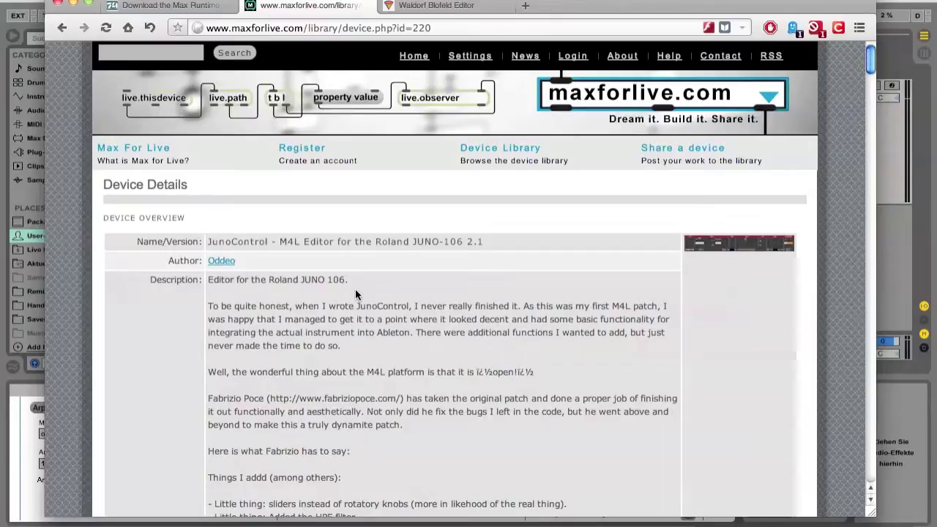
{"action": "scroll", "coordinate": [355, 291], "scroll_direction": "down", "scroll_amount": 15}
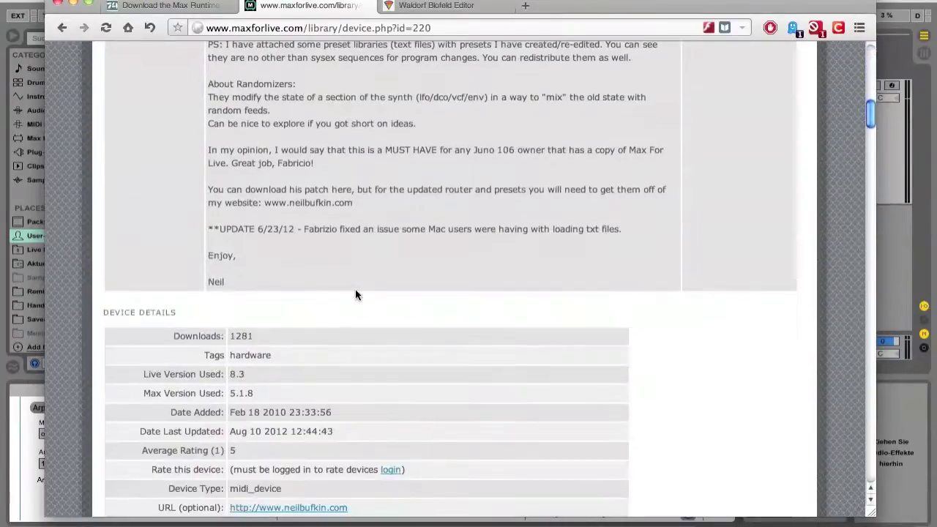
{"action": "scroll", "coordinate": [355, 295], "scroll_direction": "up", "scroll_amount": 5}
{"action": "scroll", "coordinate": [355, 290], "scroll_direction": "up", "scroll_amount": 10}
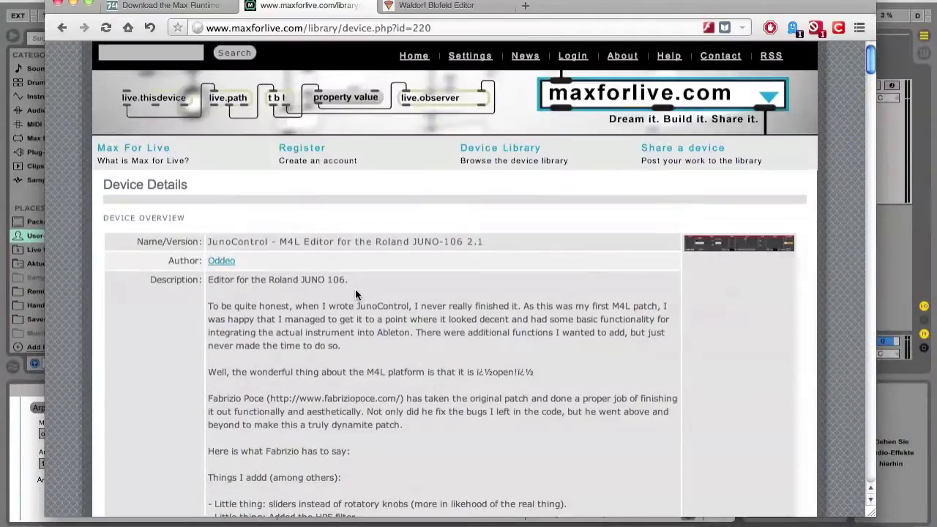